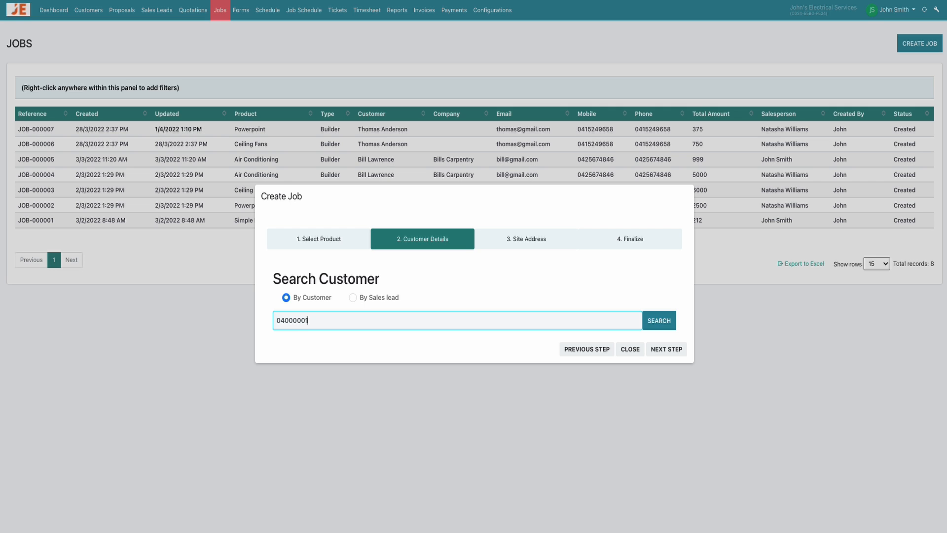
text(2)
key(Return)
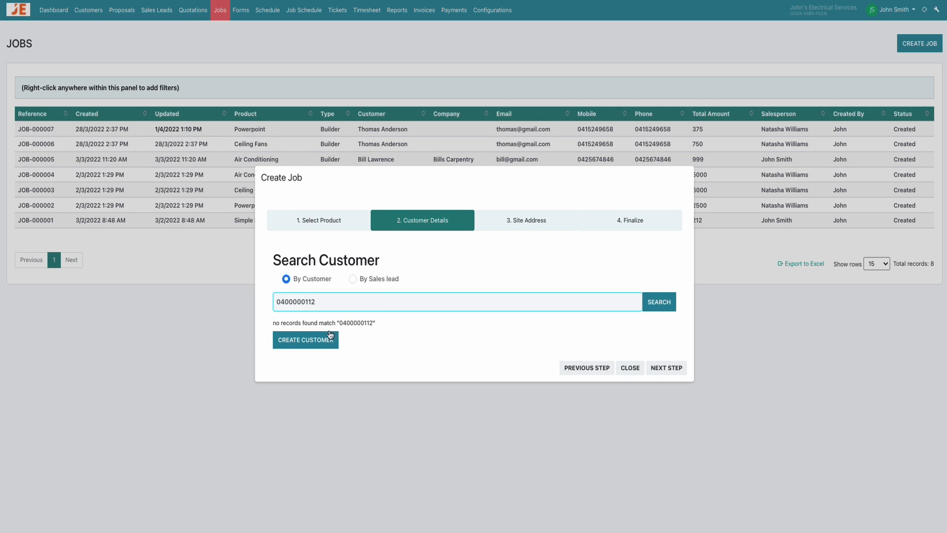
click(330, 339)
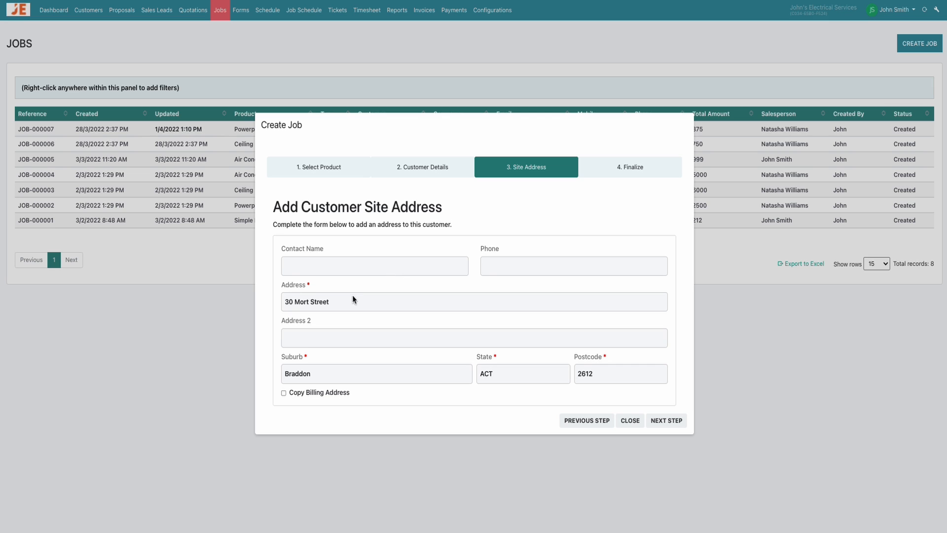
click(669, 422)
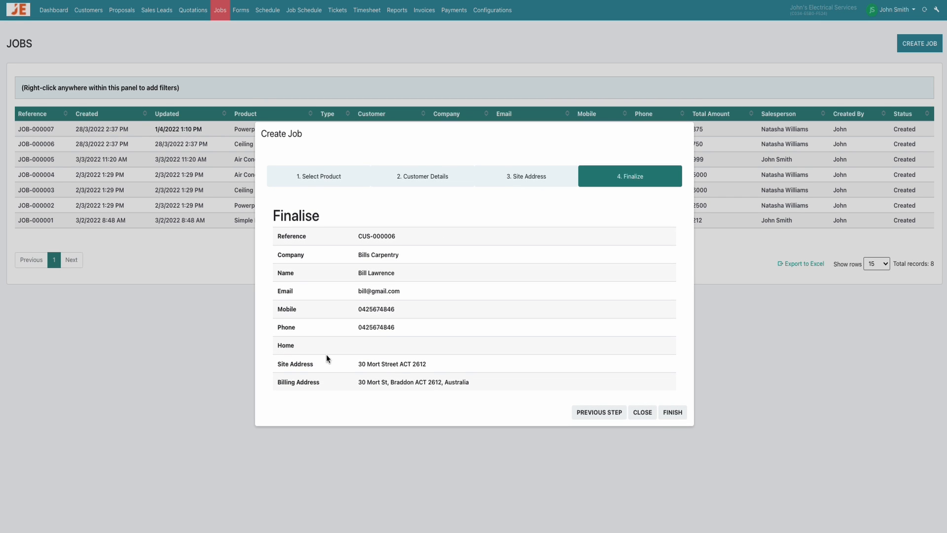
click(641, 412)
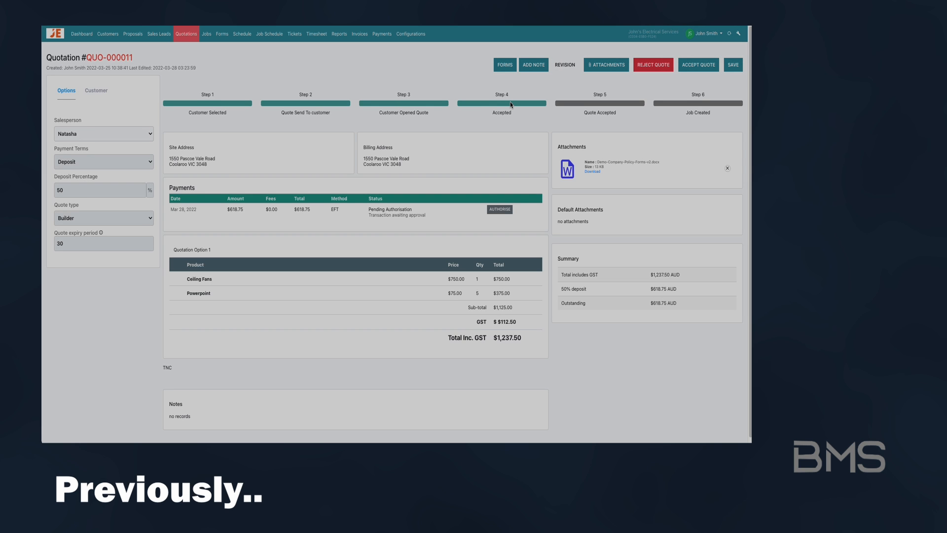
Authorise the quotation's pending EFT payment with reference number Ref_001 and save the quotation
click(500, 210)
click(422, 114)
text(Ref_001)
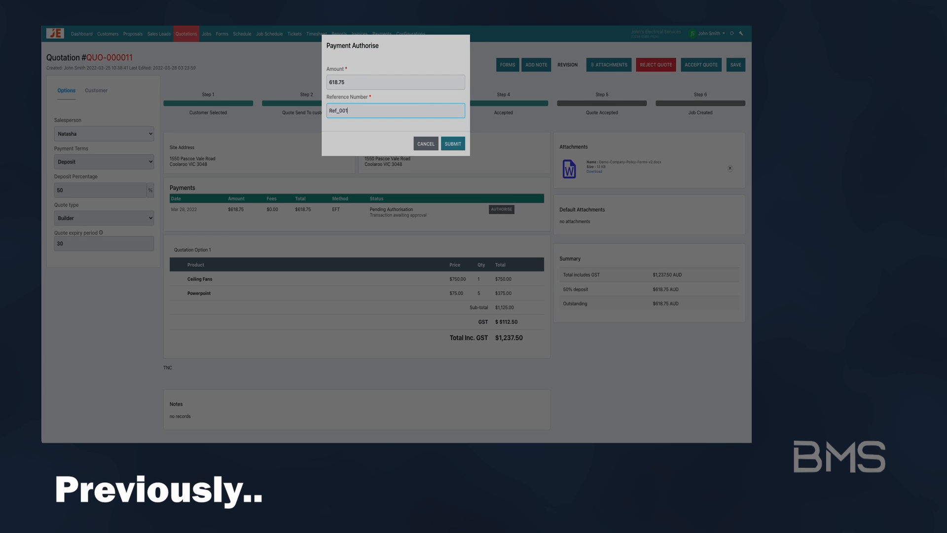
click(457, 144)
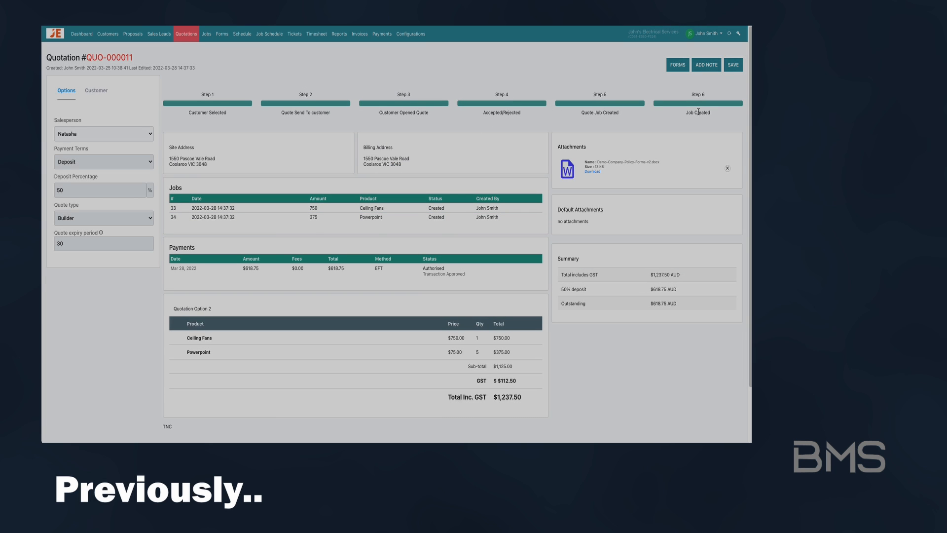
click(733, 69)
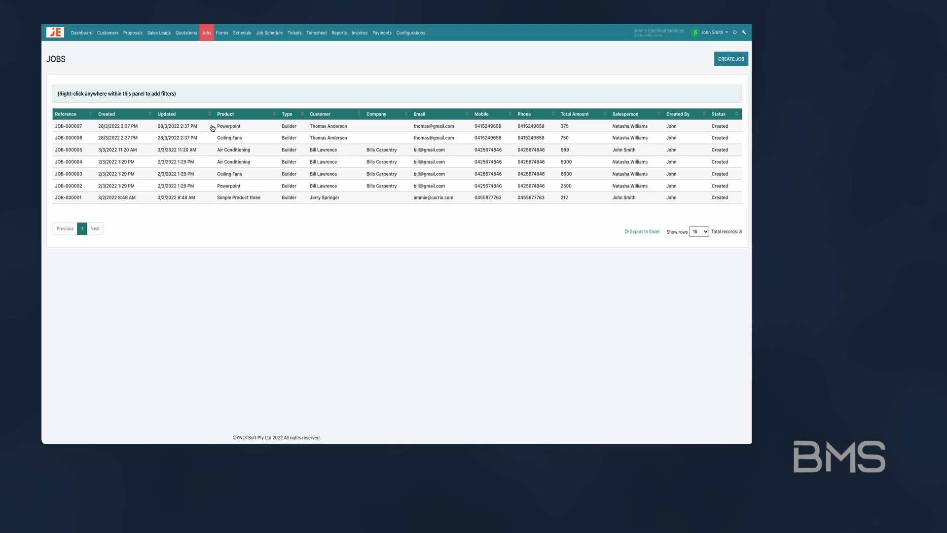
Open the Powerpoint job and review its sections from customer details through tickets, ending back at the job information
click(213, 129)
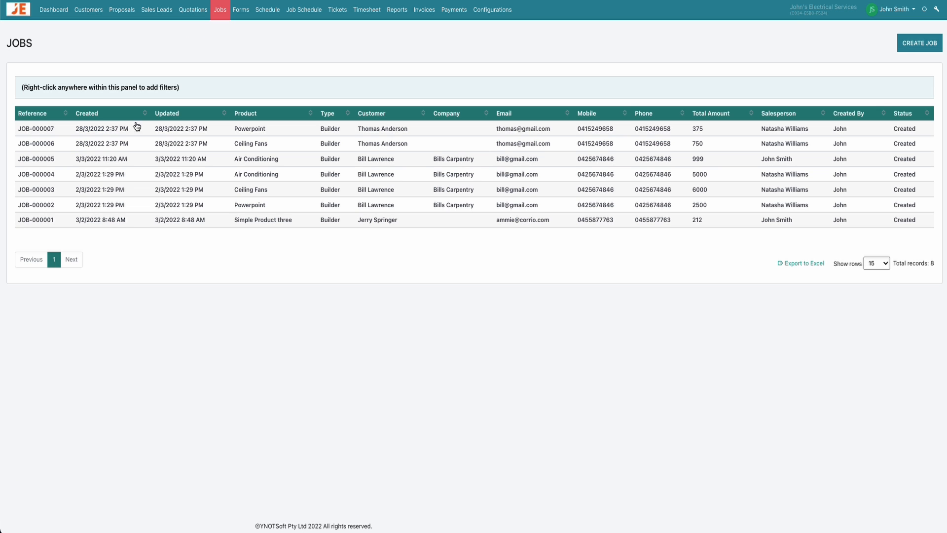
click(231, 129)
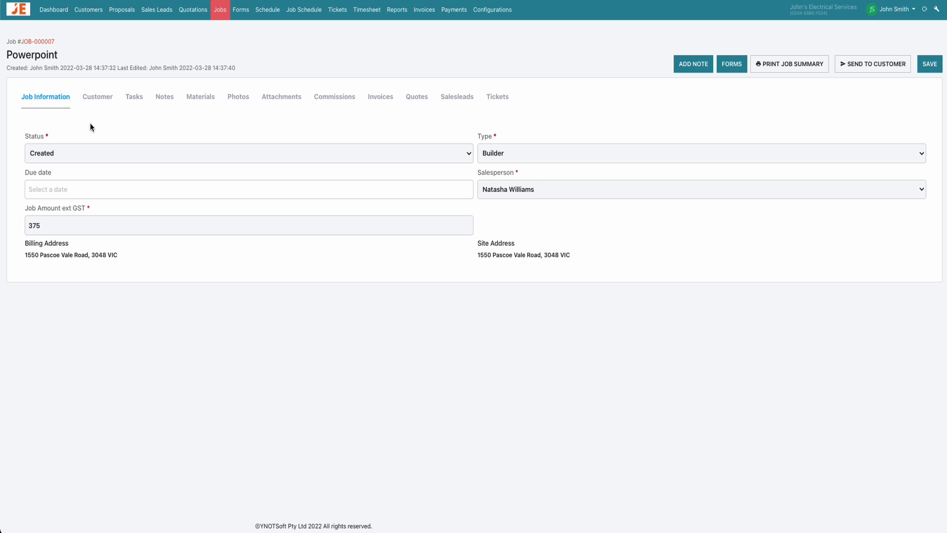
click(97, 99)
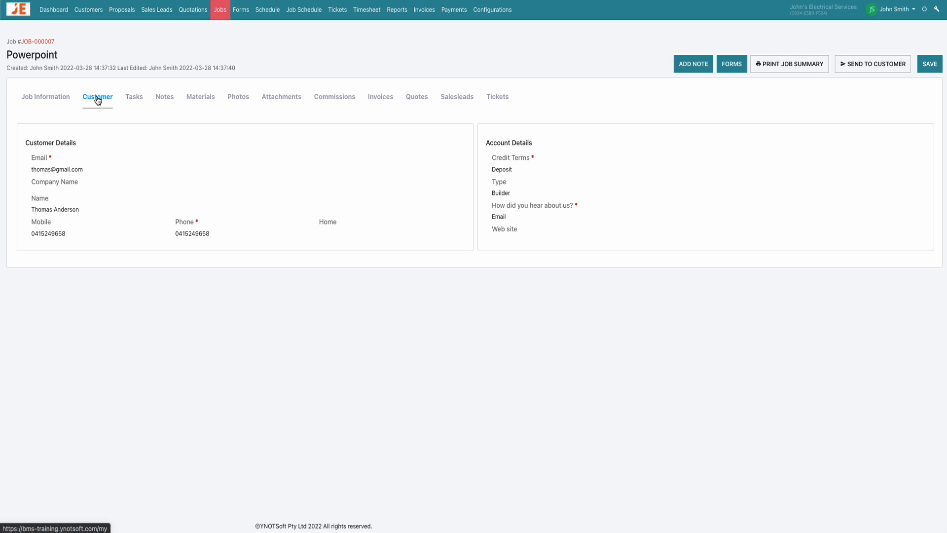
click(134, 99)
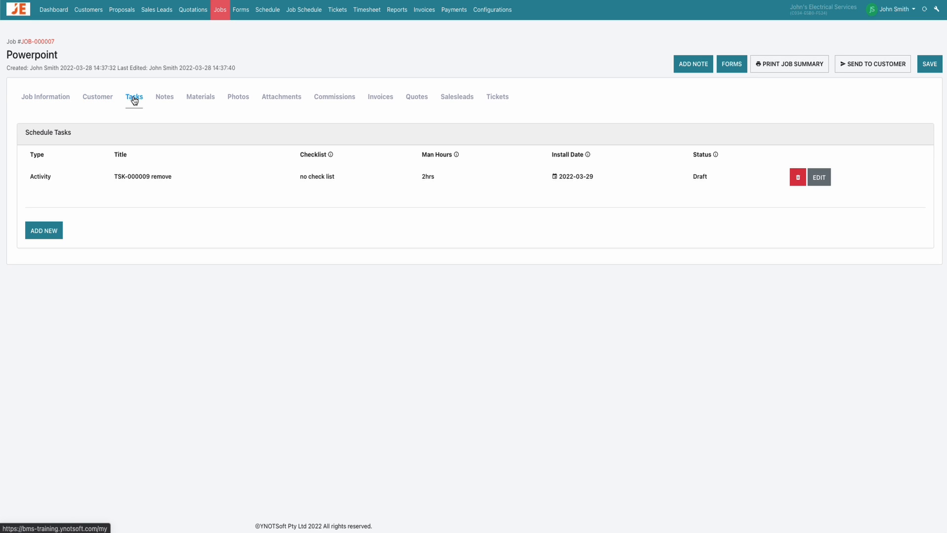
click(160, 102)
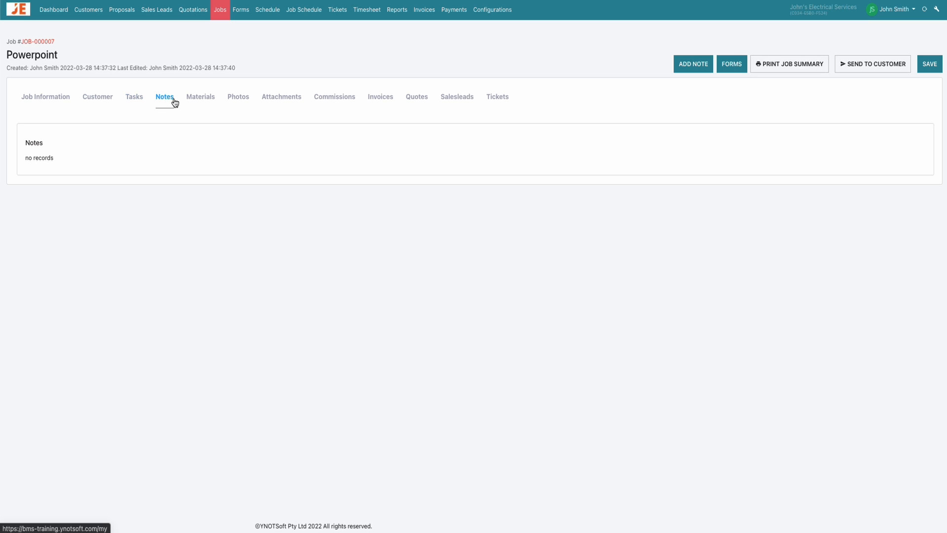
click(190, 101)
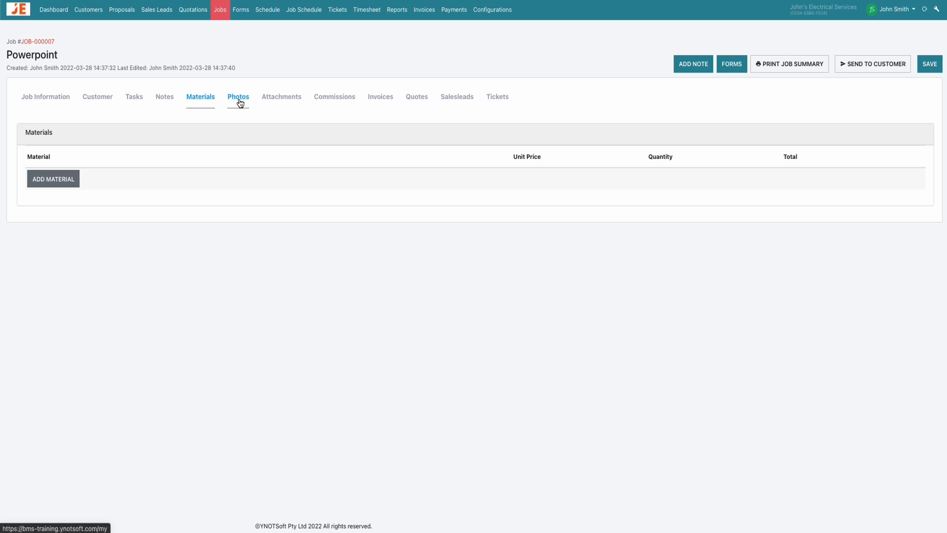
click(240, 103)
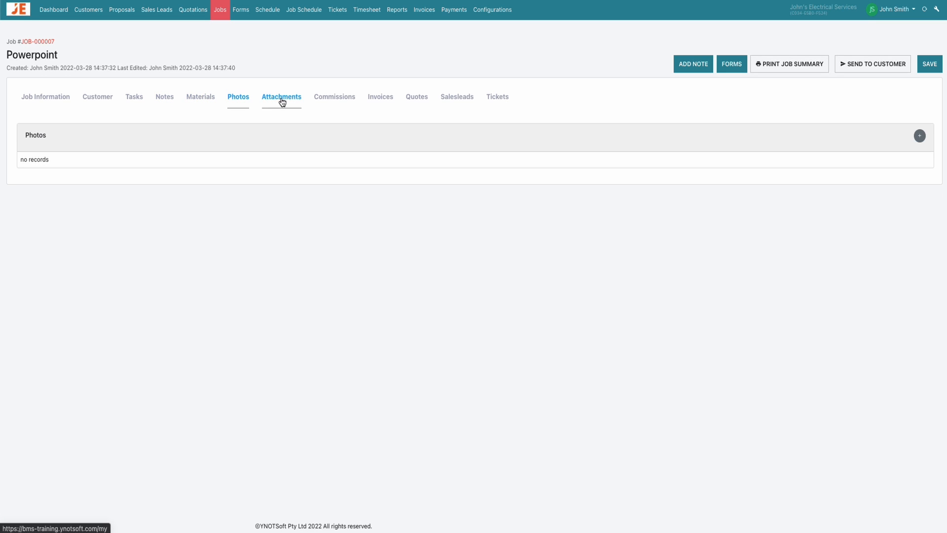
click(281, 102)
click(343, 104)
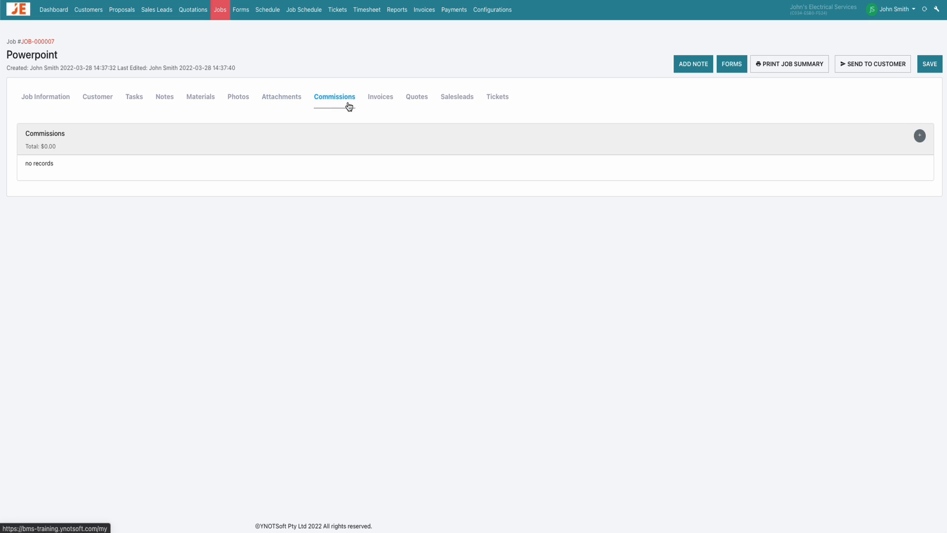
click(386, 106)
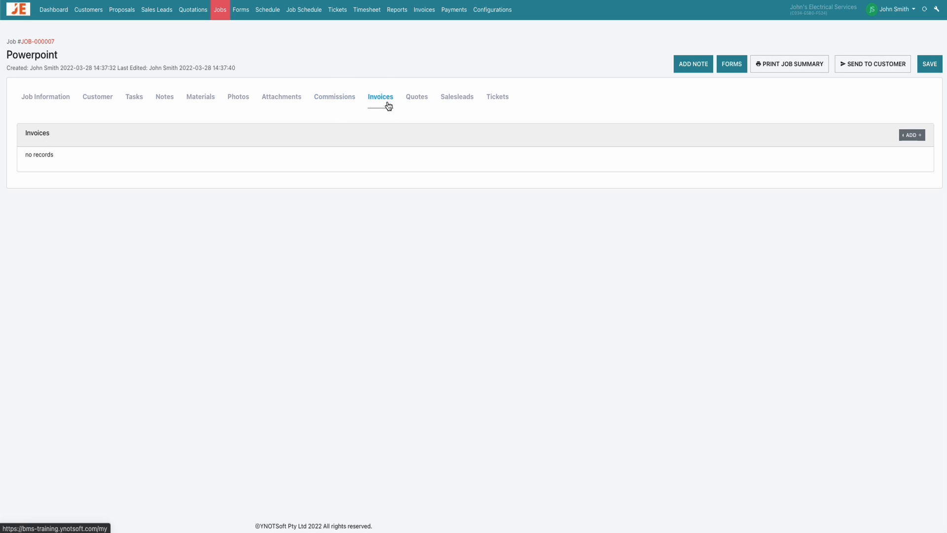
click(417, 107)
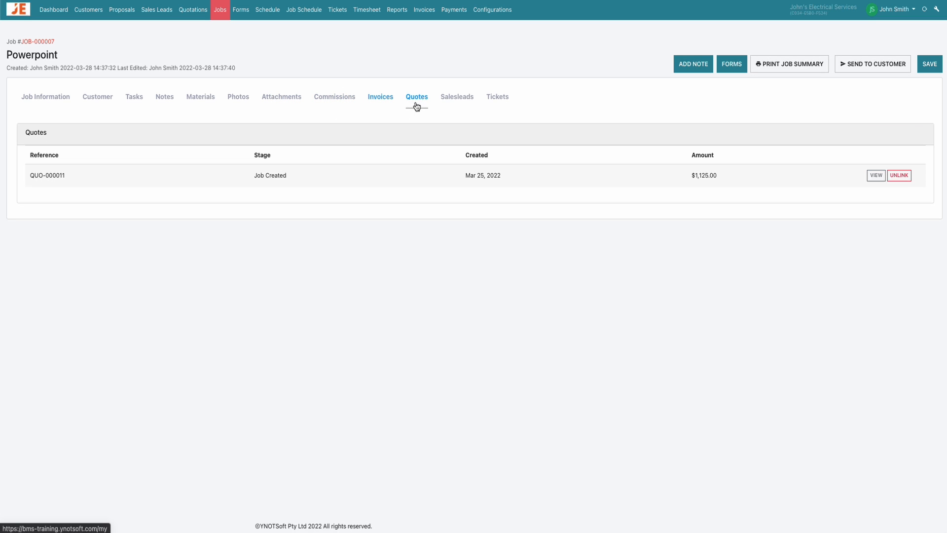
click(456, 106)
click(503, 101)
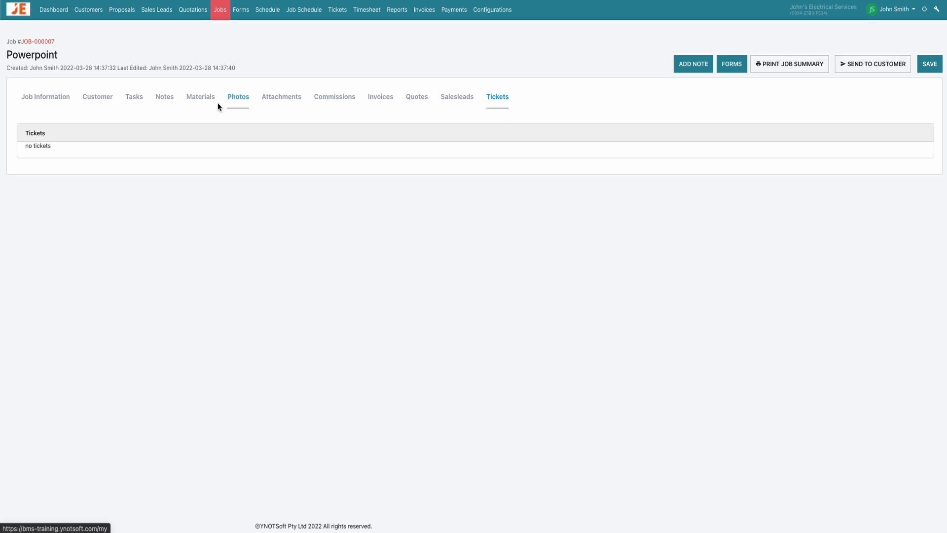
click(53, 106)
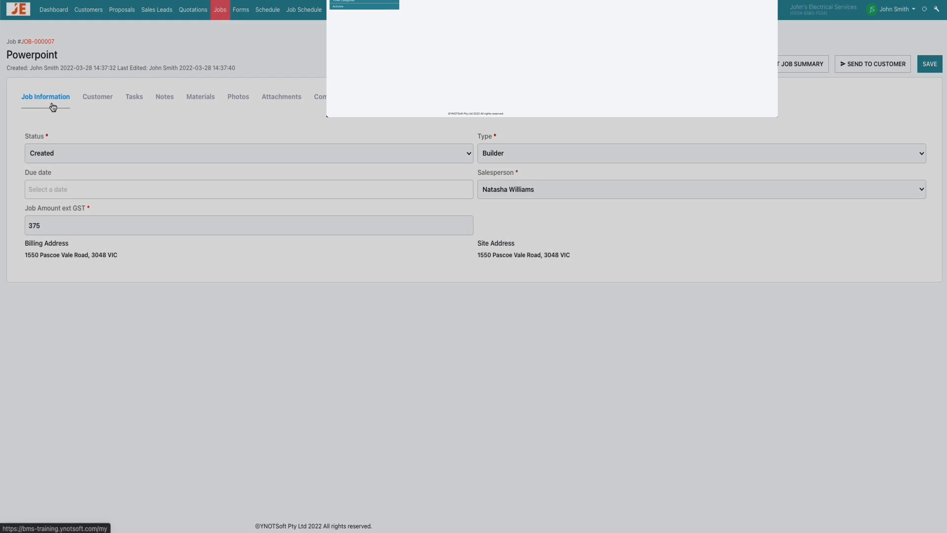
Start a new task in the Powerpoint job's schedule tasks
click(133, 99)
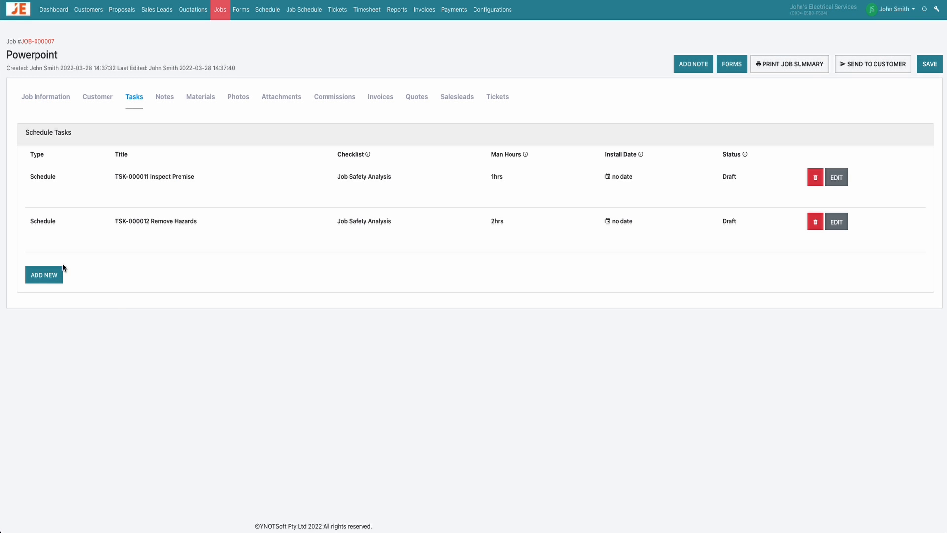
click(41, 279)
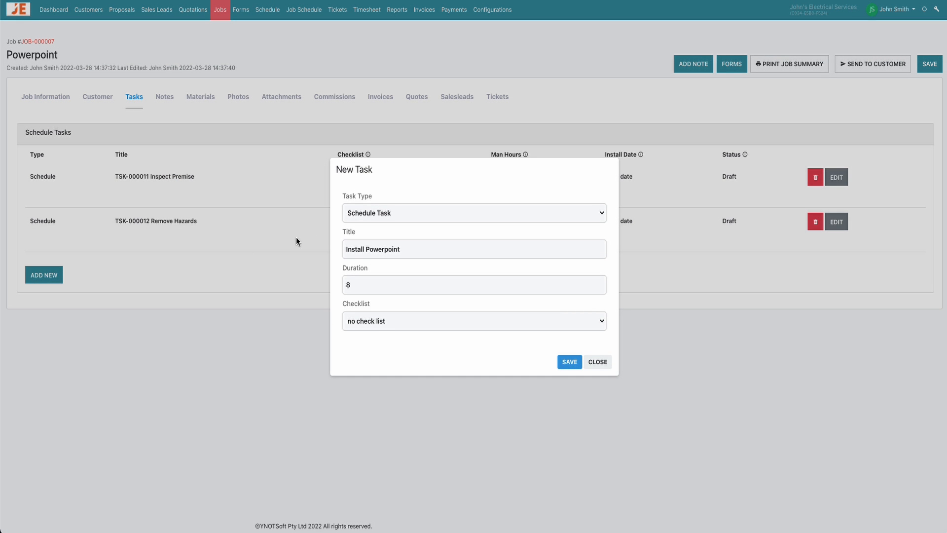
click(377, 215)
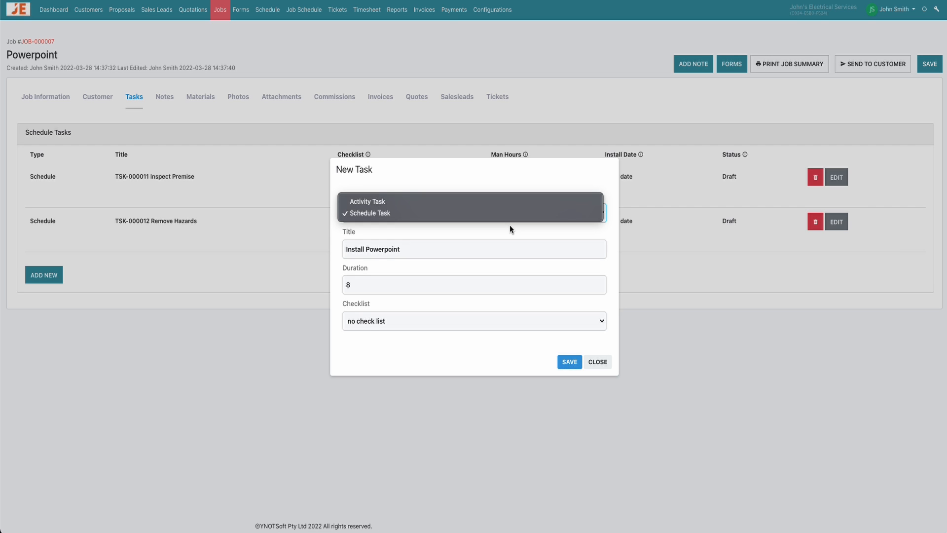
click(510, 226)
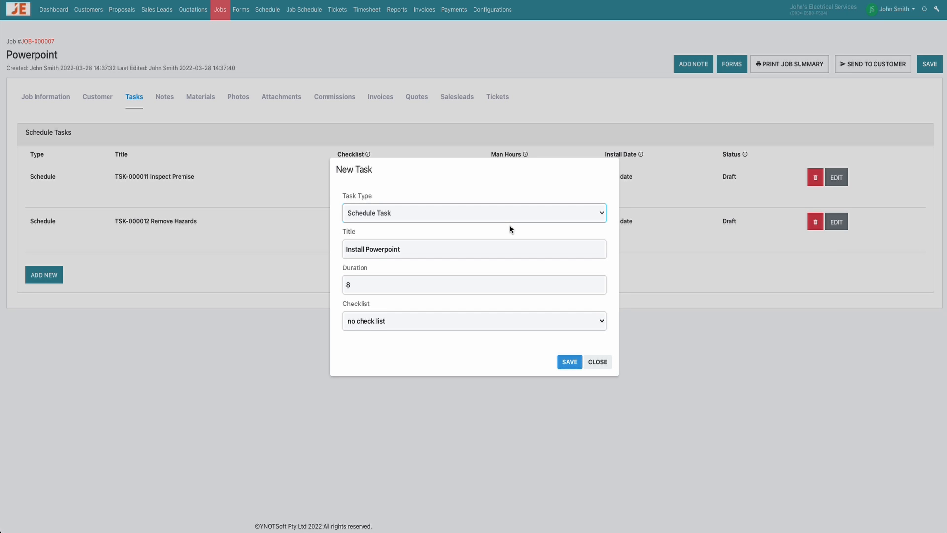
click(497, 284)
key(BackSpace)
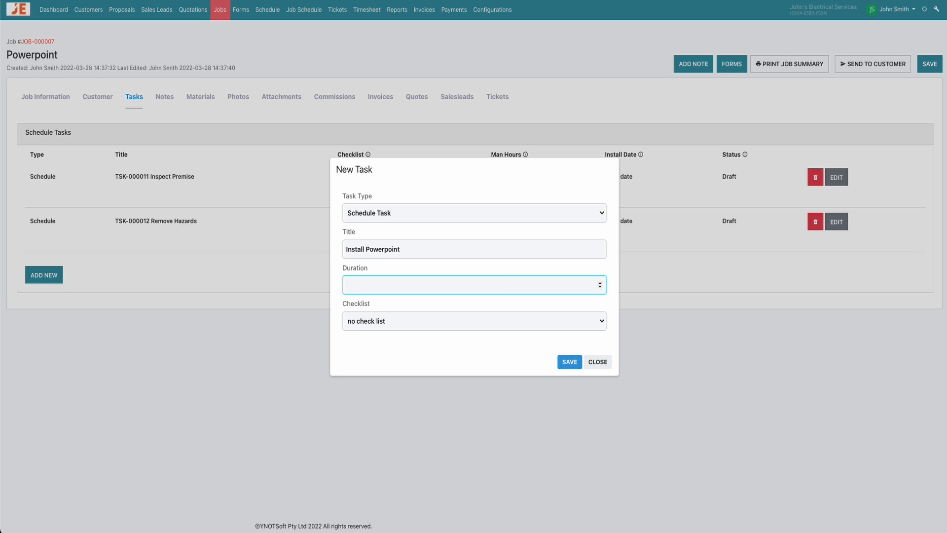
text(2)
click(499, 306)
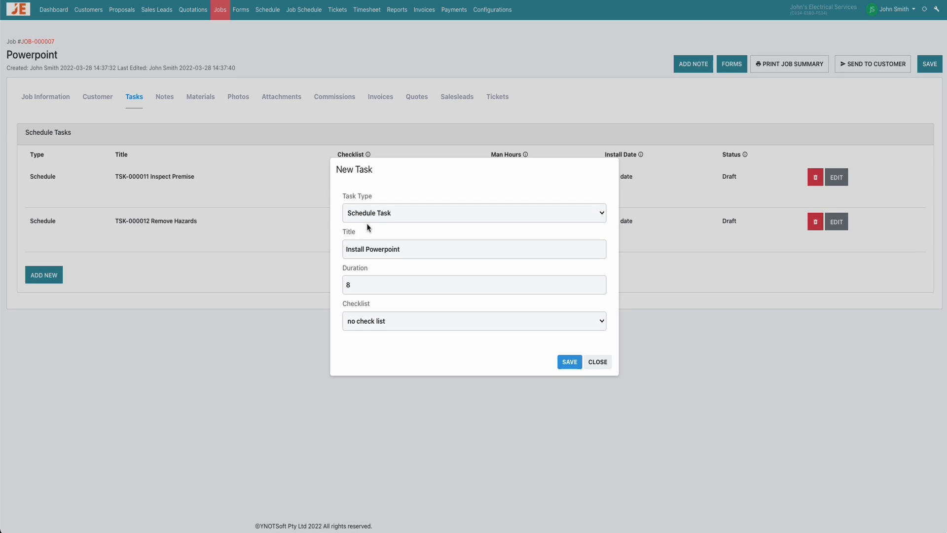
Make the new task an Activity Task titled Procure Materials with a duration of 4 hours, and save it
click(372, 217)
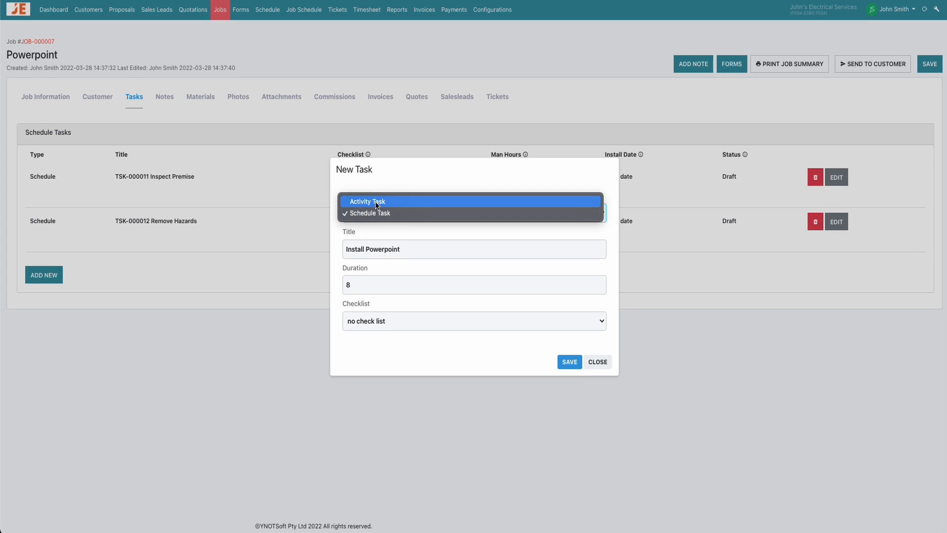
click(374, 202)
triple_click(414, 234)
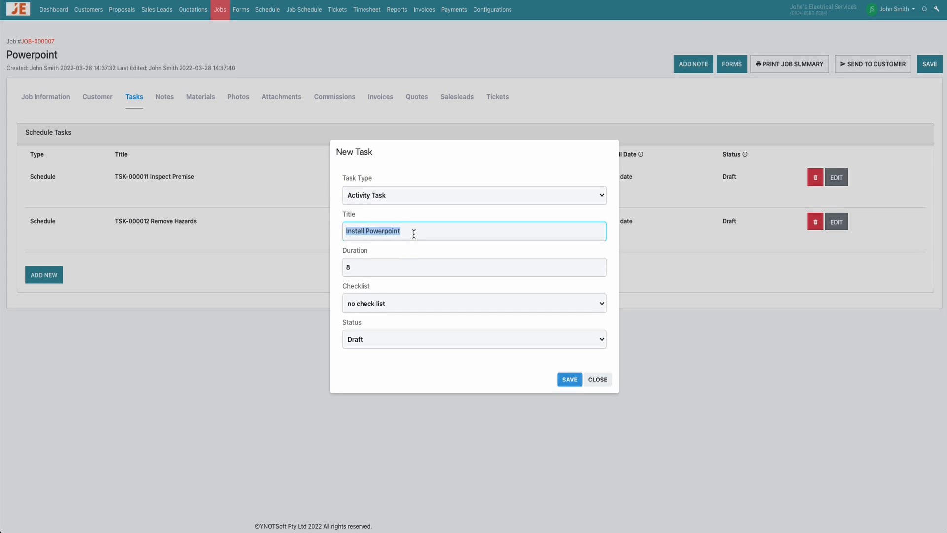
text(Procure)
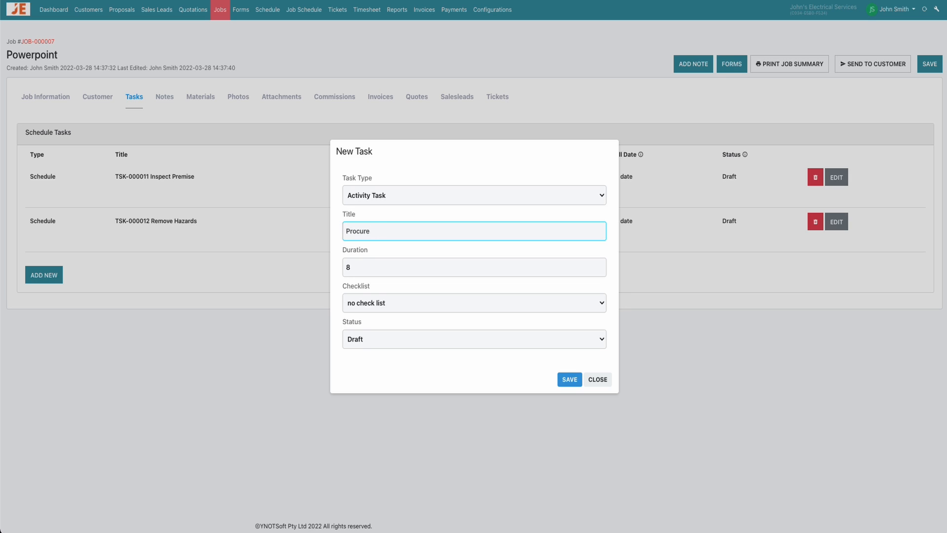
text( mMaterials)
key(Tab)
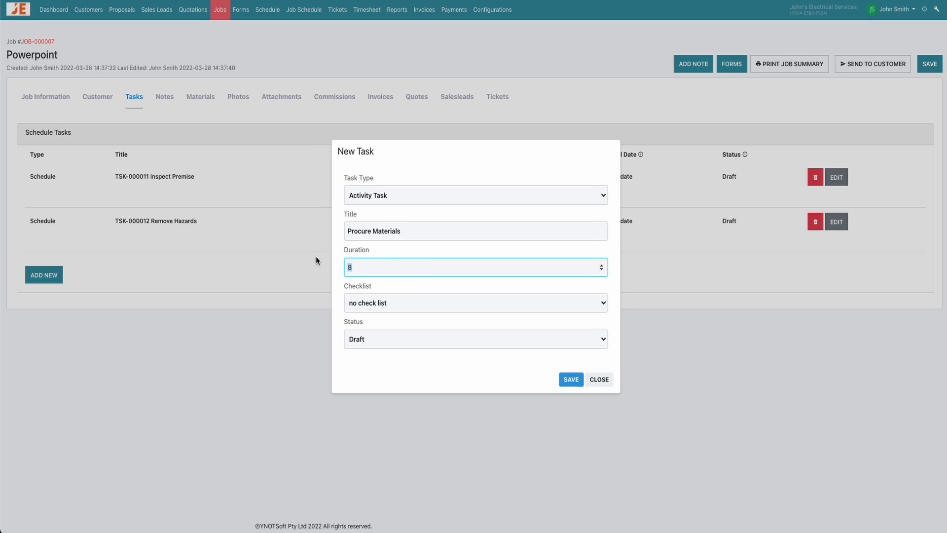
text(4)
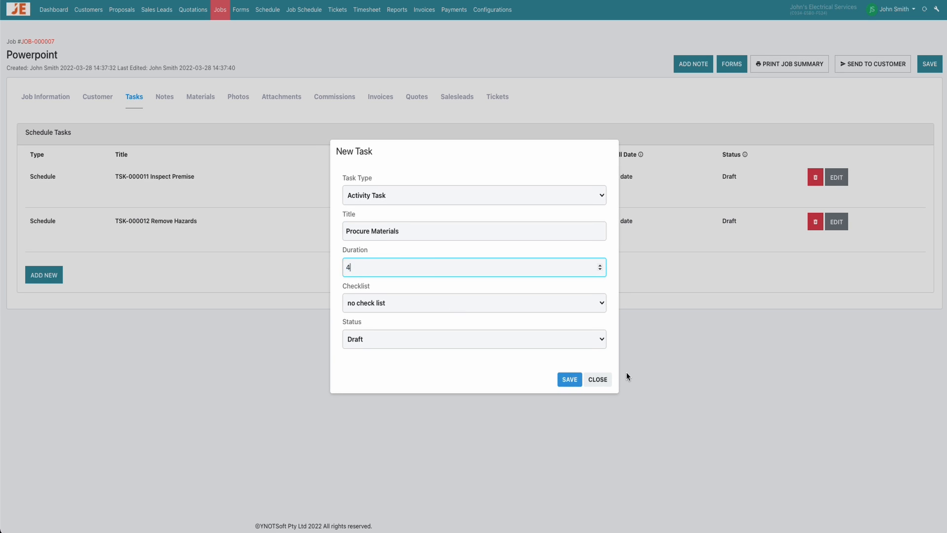
click(568, 381)
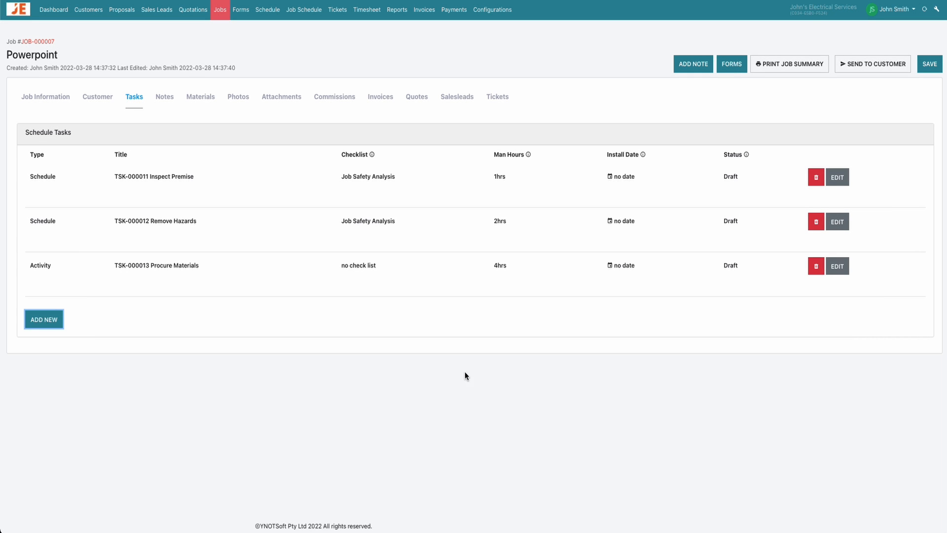
Start another job task of type Schedule Task titled Install Powerpoint
click(44, 319)
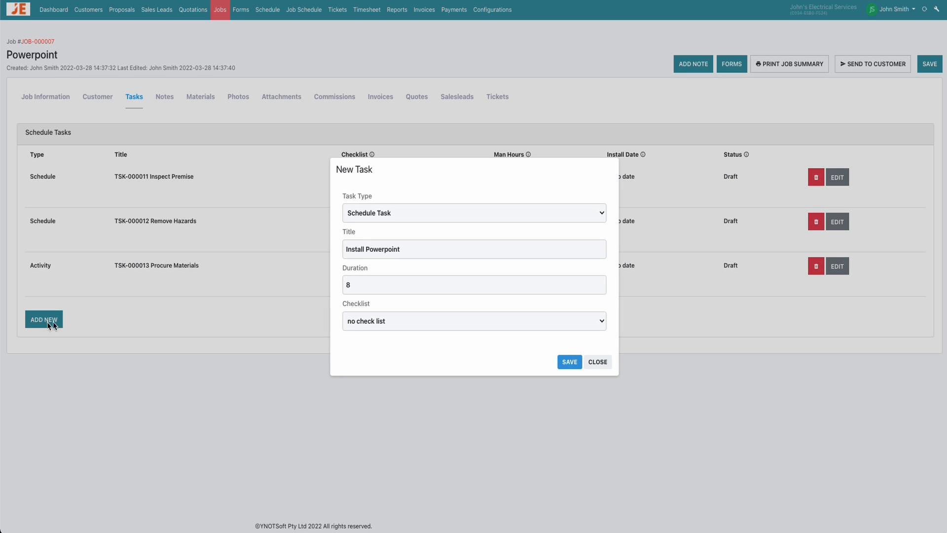
click(394, 217)
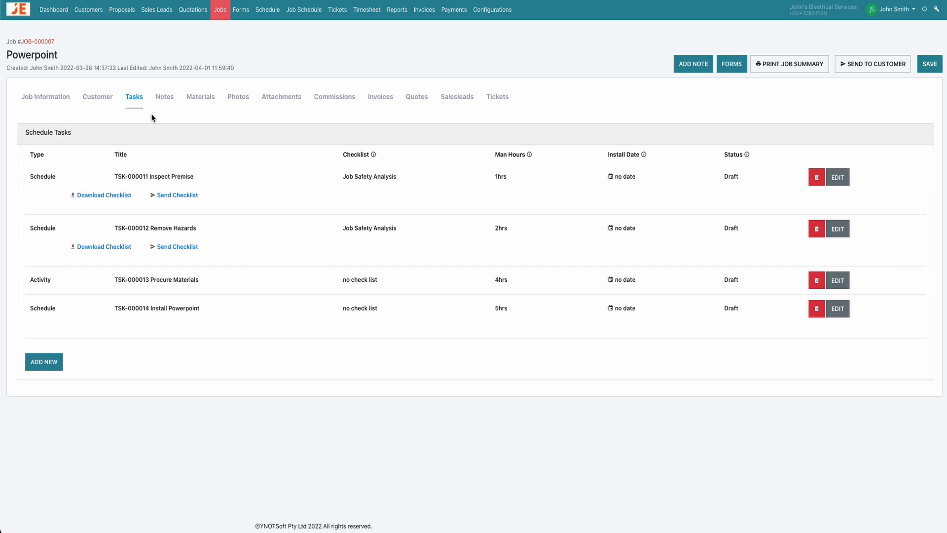
Add a Follow up note reading "Supplier is predicting that this order will take 4 tentative days.", linked to the Procure Materials task, and save it
click(164, 101)
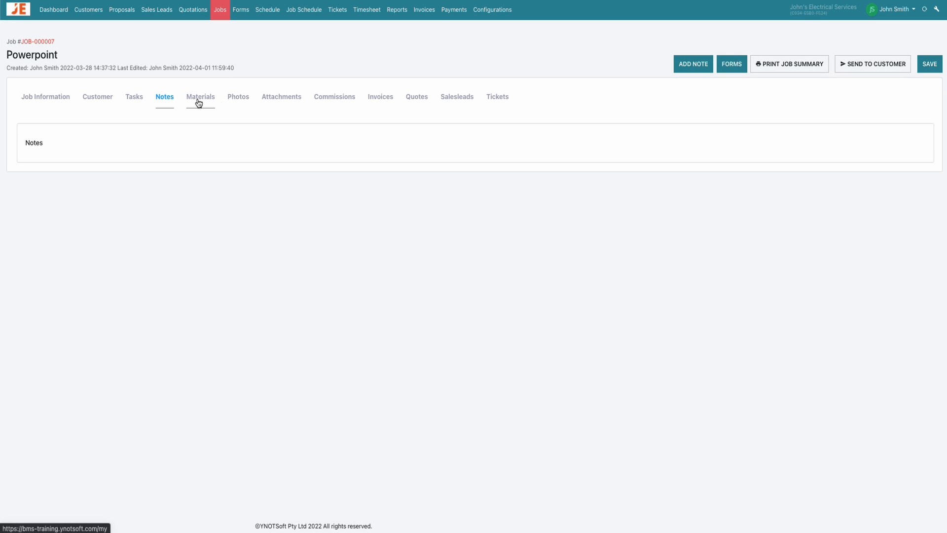
click(689, 60)
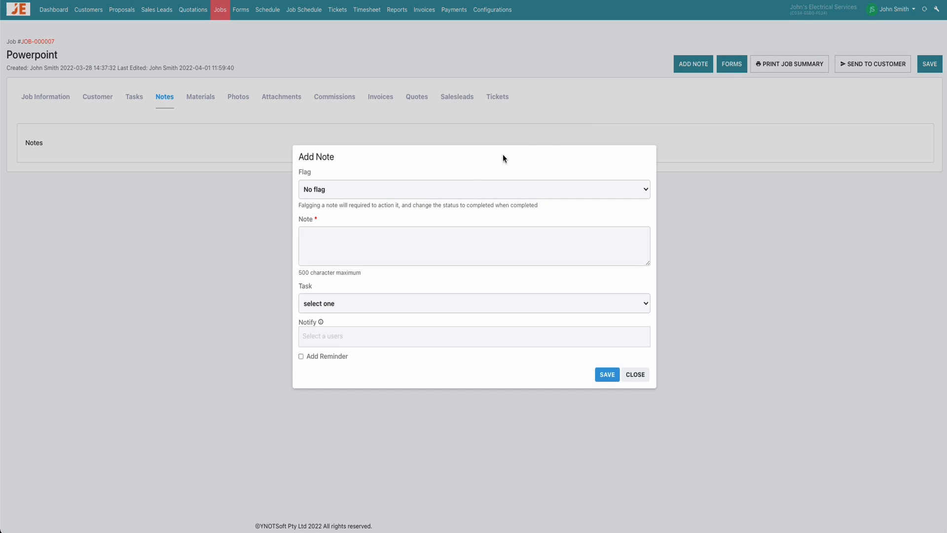
click(398, 190)
click(398, 201)
click(374, 241)
text(Supplier)
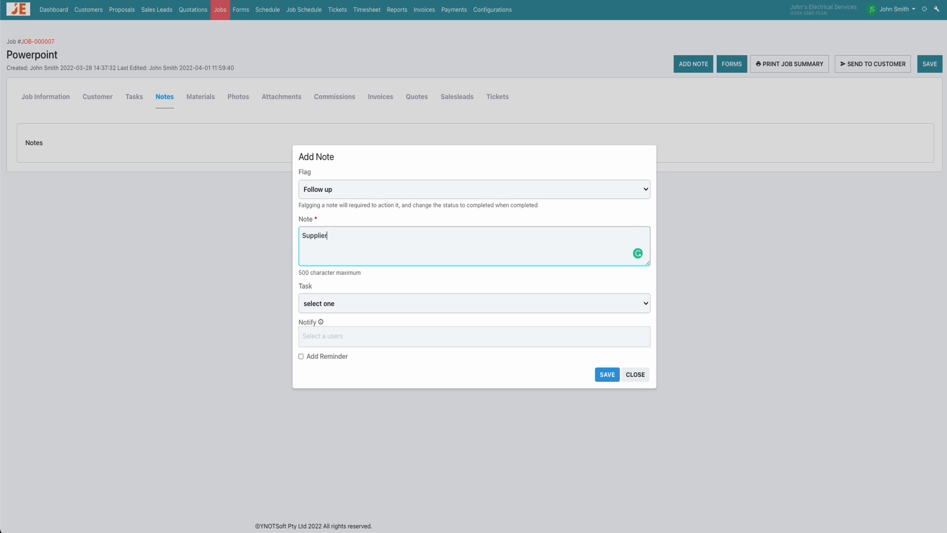
text( is predicting that this order will take 4 tentative days.)
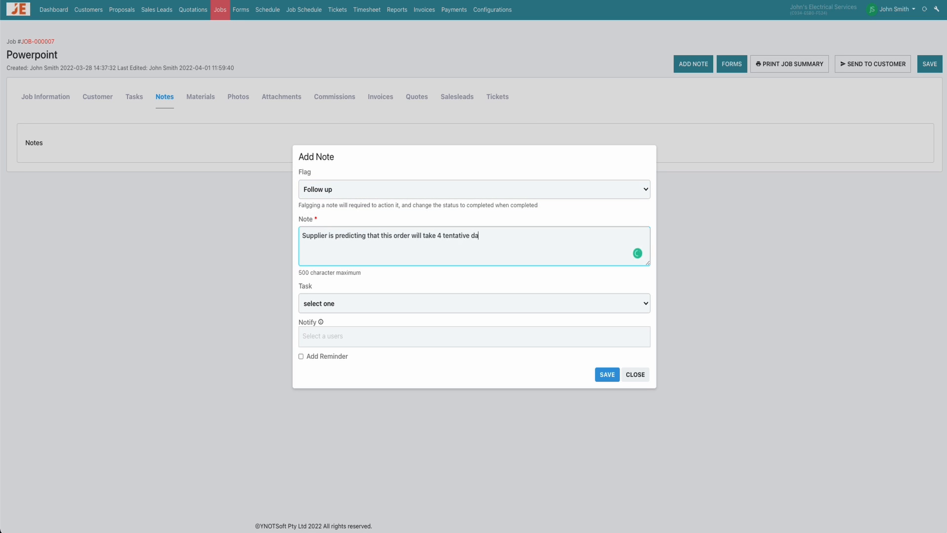
click(319, 301)
click(329, 338)
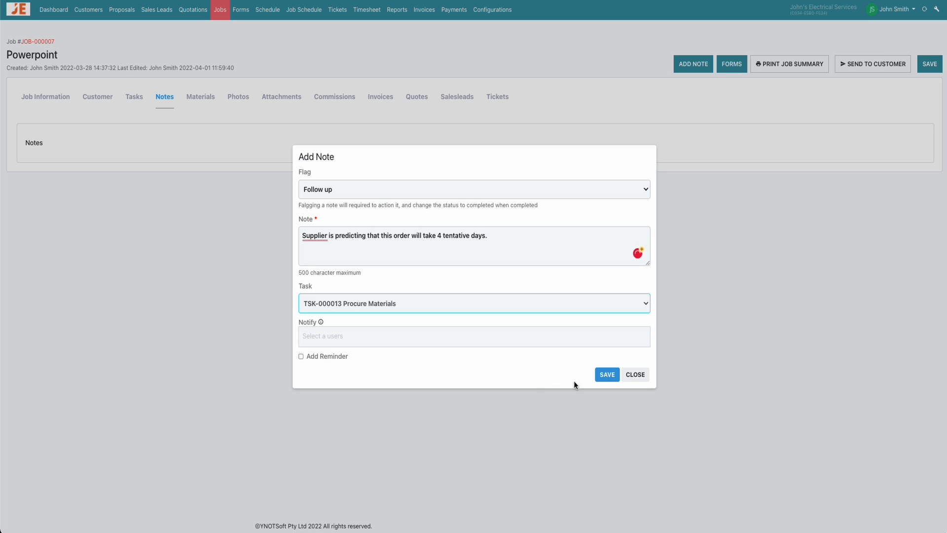
click(607, 375)
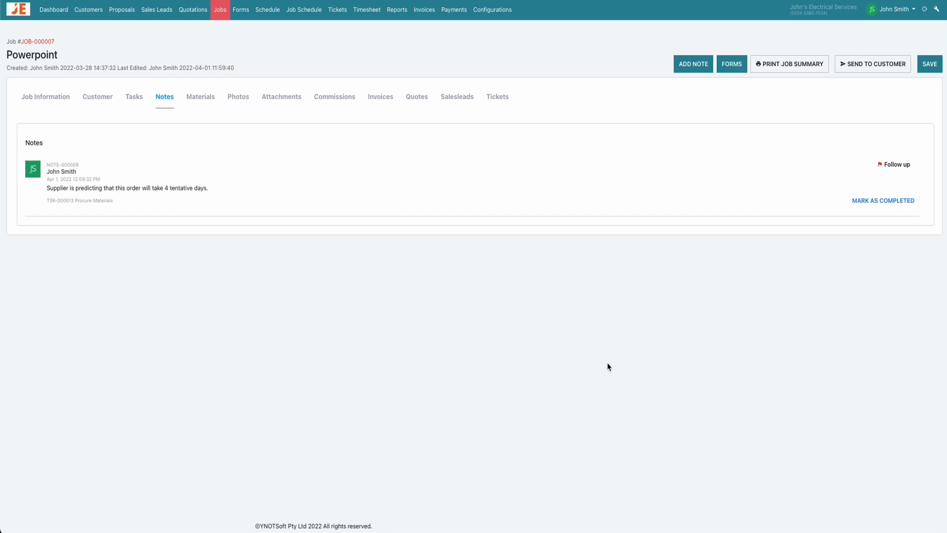
Review the job's materials, photos, attachments, commissions, invoices with their add options, quotes, salesleads and tickets
click(203, 101)
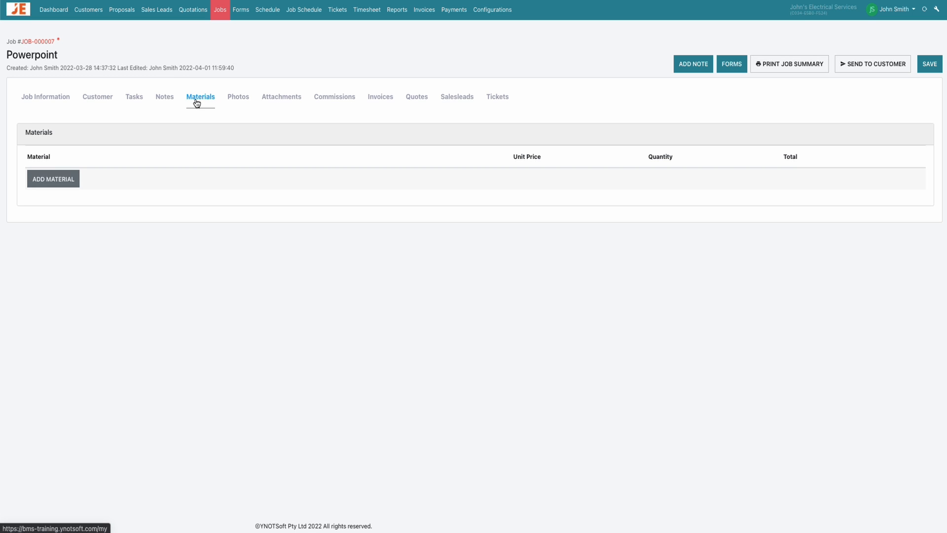
click(236, 101)
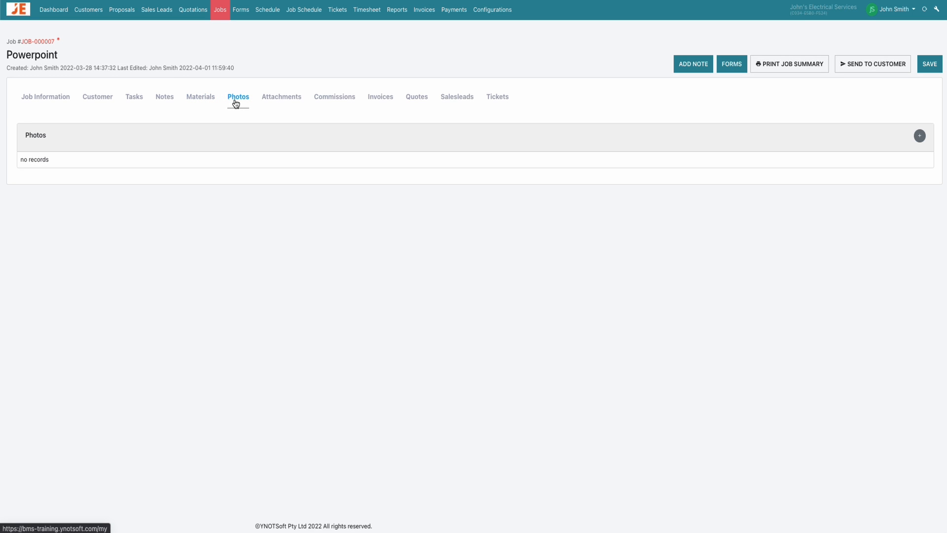
click(272, 102)
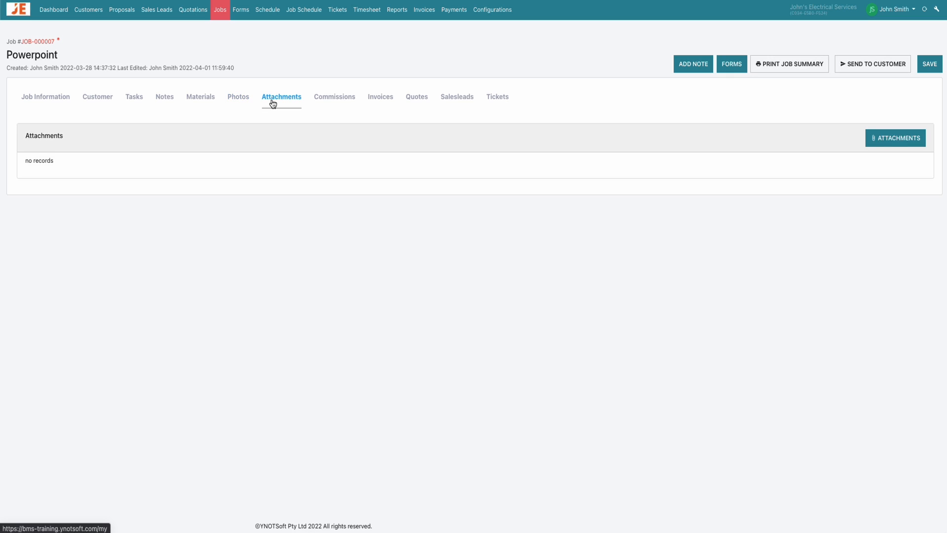
click(328, 102)
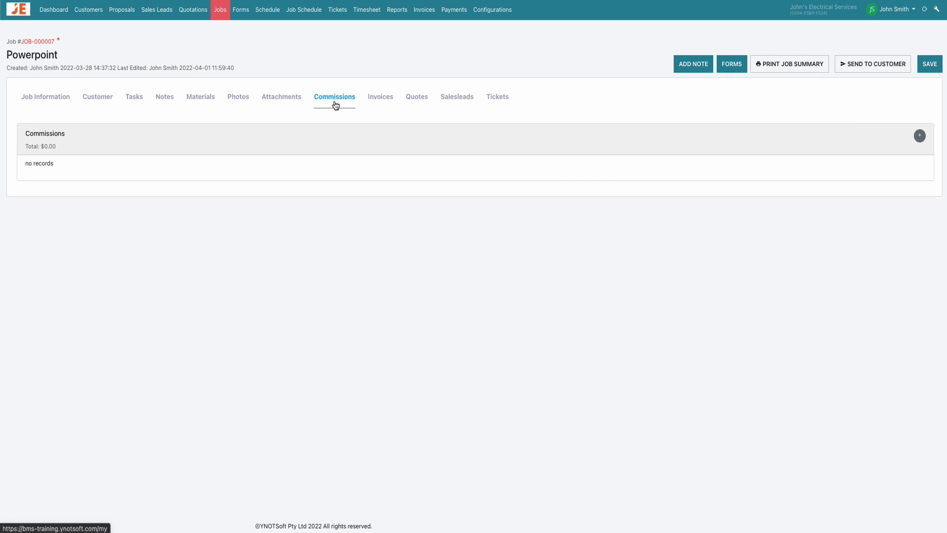
click(382, 104)
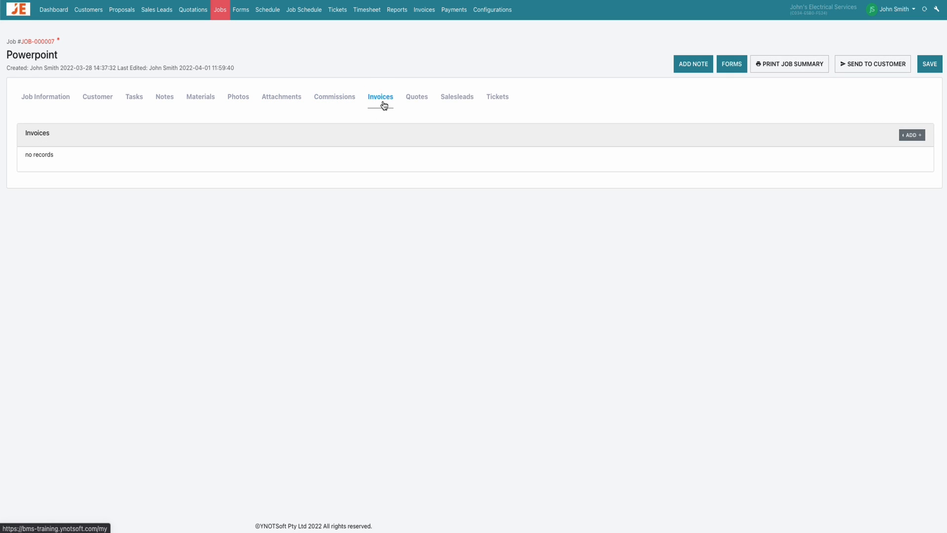
click(908, 141)
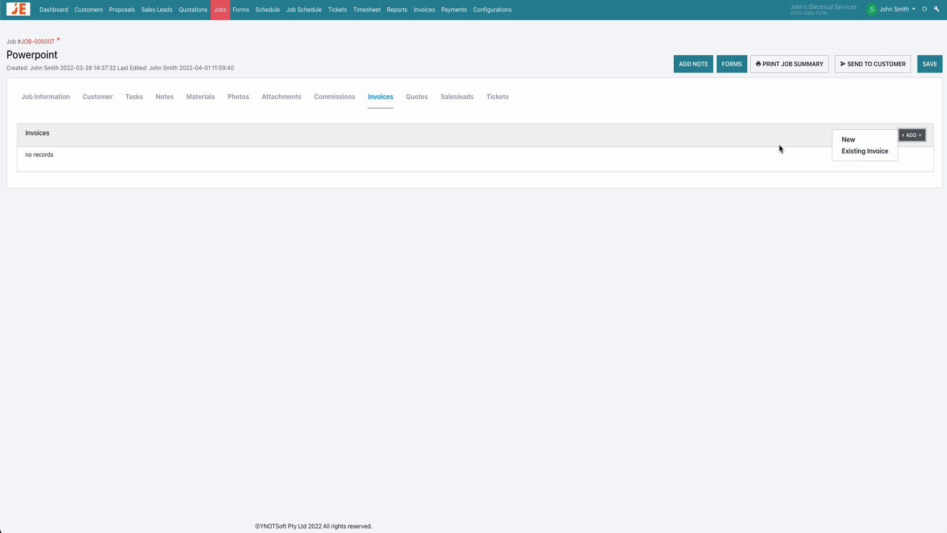
click(417, 101)
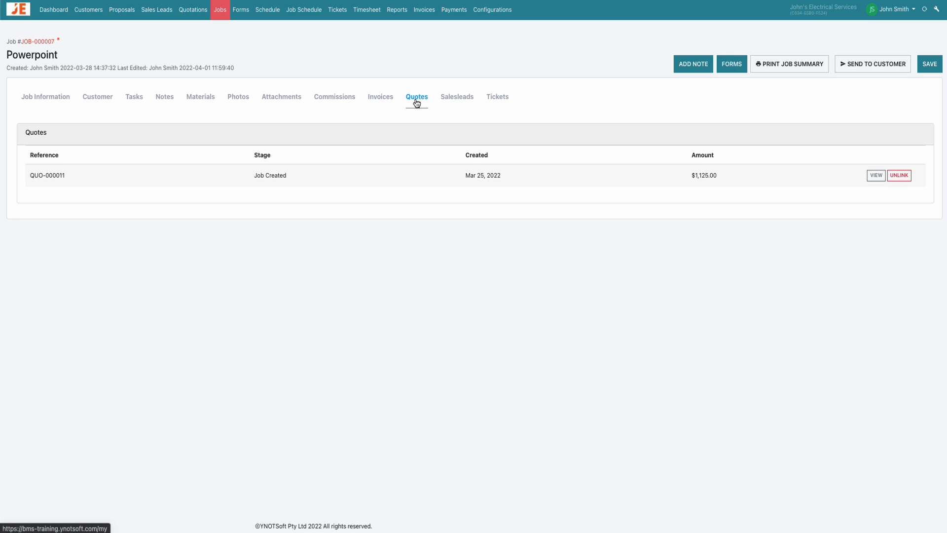
click(450, 100)
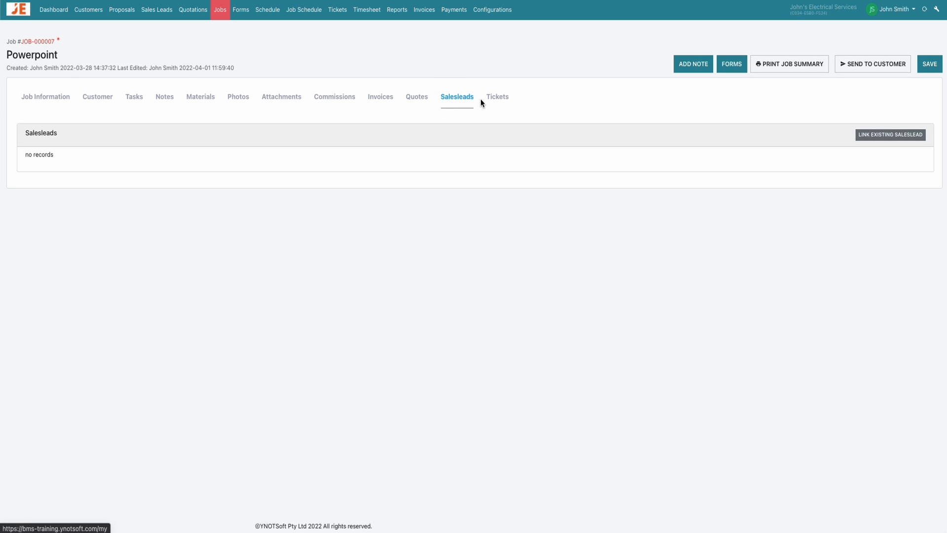
click(495, 100)
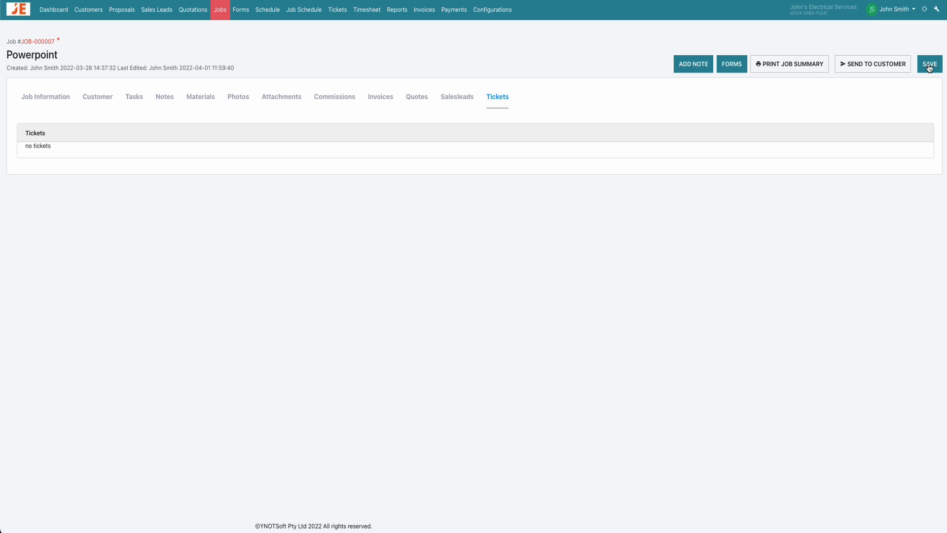
Check the forms of the Powerpoint job, close them, and save the job
click(733, 65)
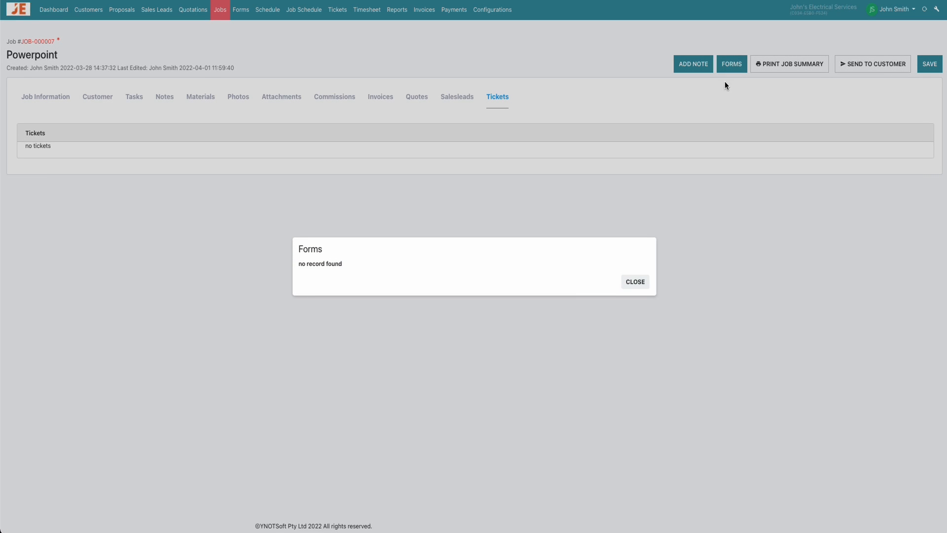
click(637, 281)
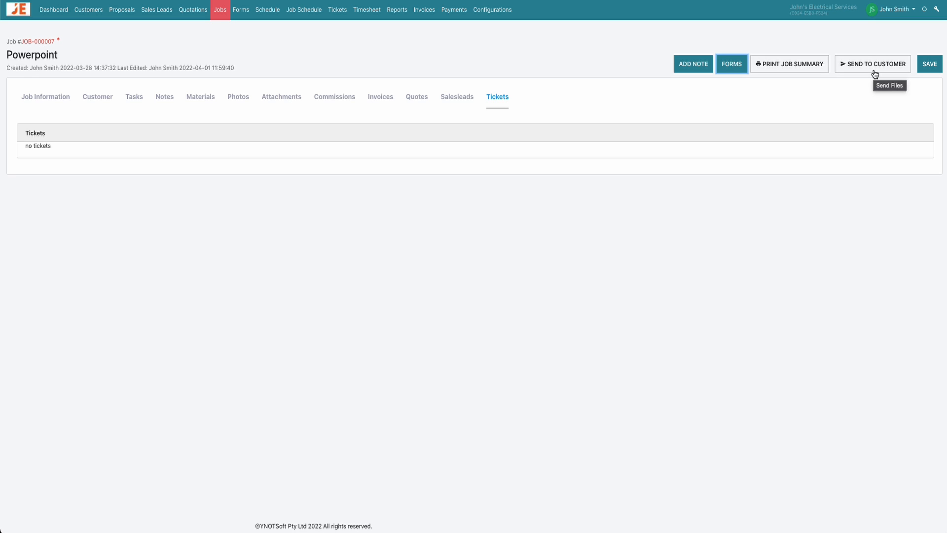
click(929, 68)
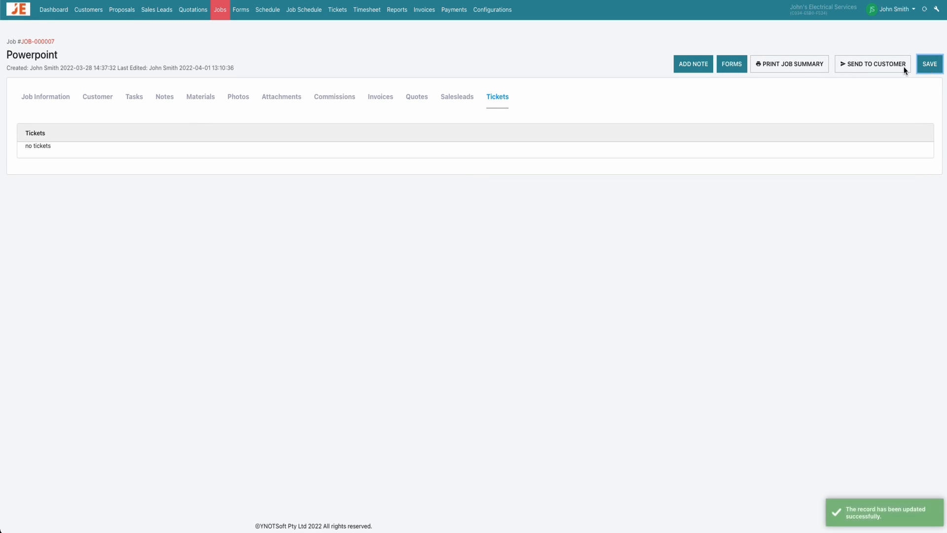
Create a job schedule calendar titled AC Installers for the Air Conditioning product with three installers, and save it
click(314, 13)
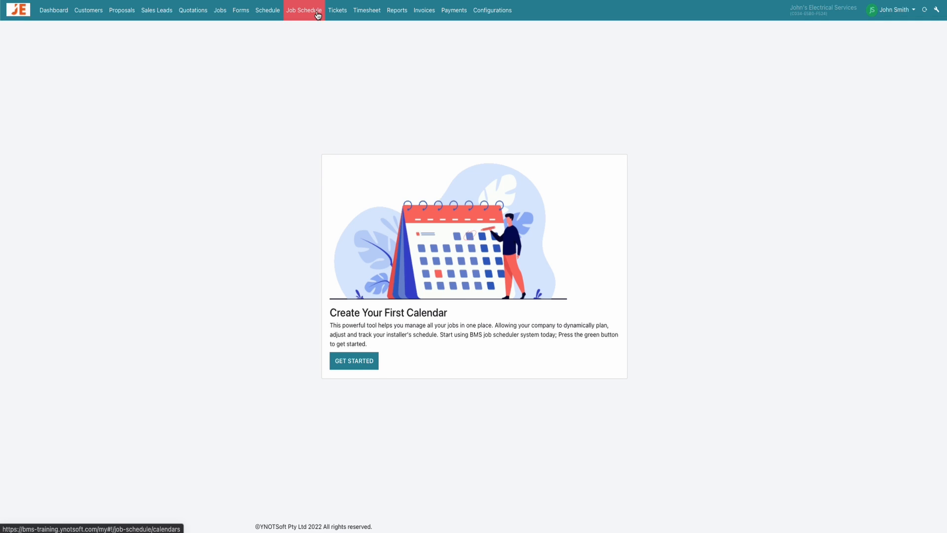
click(366, 364)
click(419, 201)
text(AC Installers)
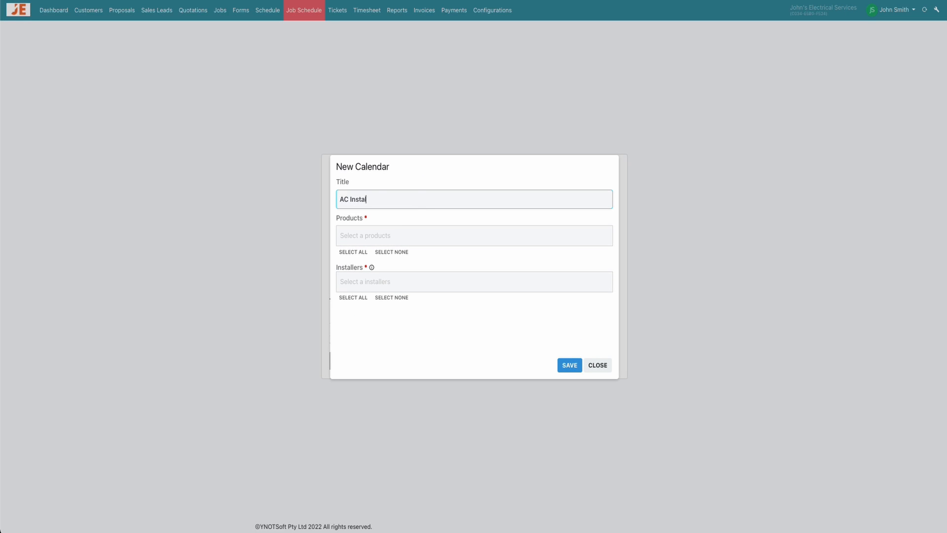
click(397, 234)
click(365, 288)
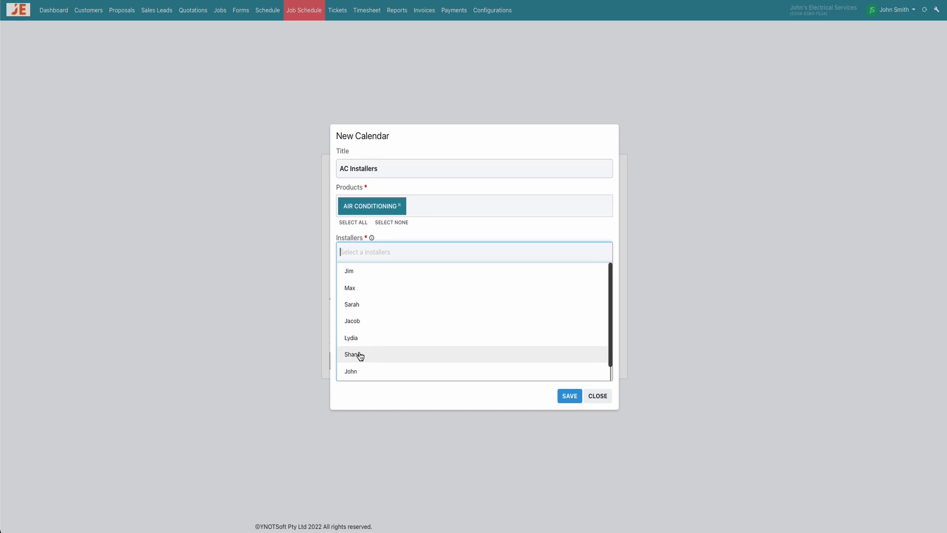
click(361, 353)
click(376, 325)
click(404, 262)
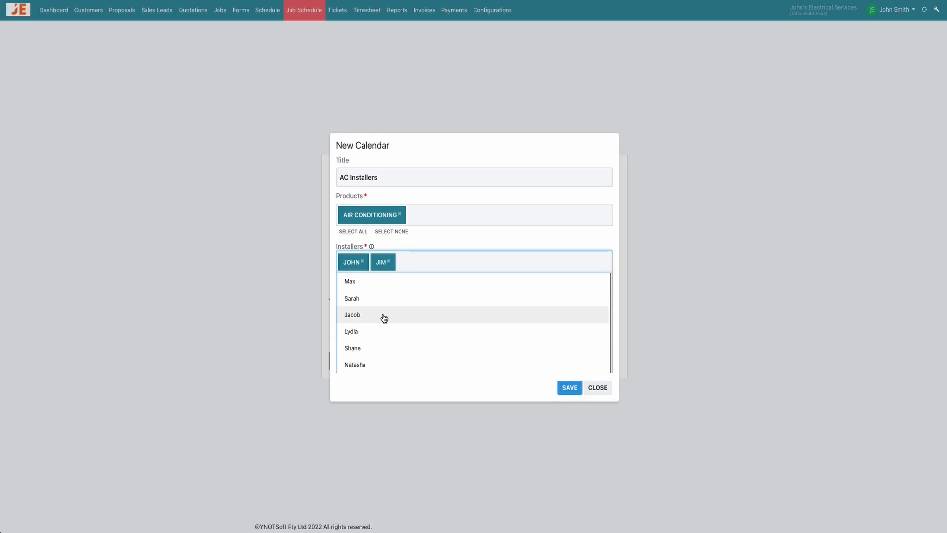
click(383, 319)
click(567, 387)
Create a second calendar titled AC Maintenance Team for the AC Maintenance product with four installers, and save it
click(659, 51)
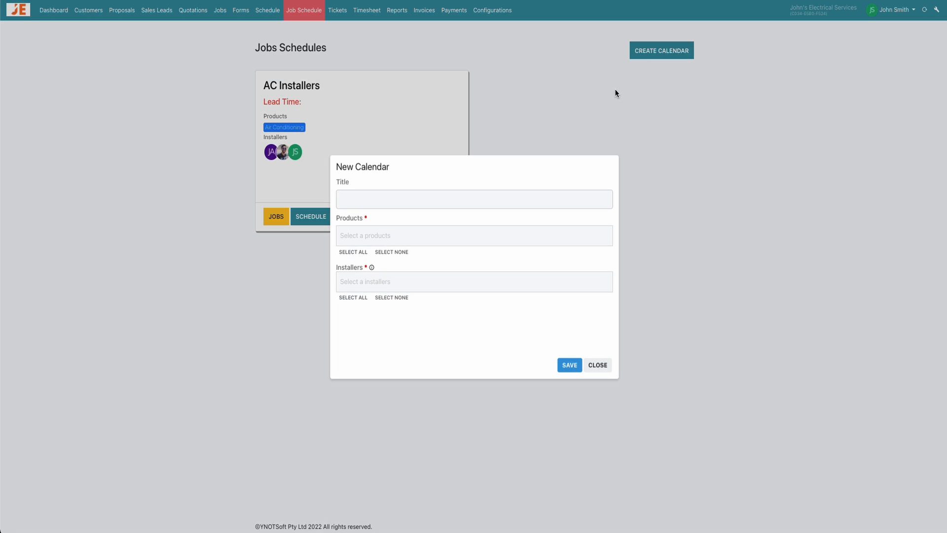
text(AC Mat)
text(ntenance Team)
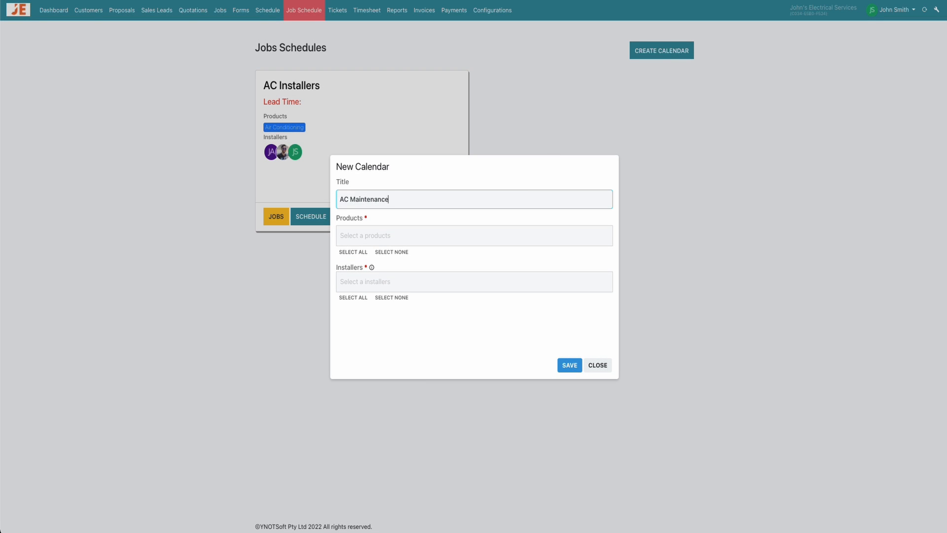
key(Tab)
click(430, 290)
key(Tab)
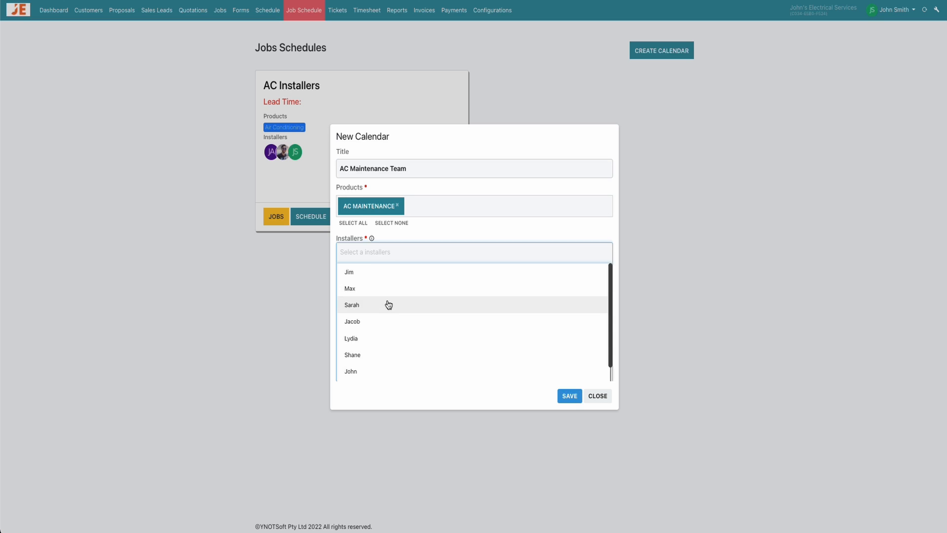
click(387, 303)
click(388, 321)
click(389, 330)
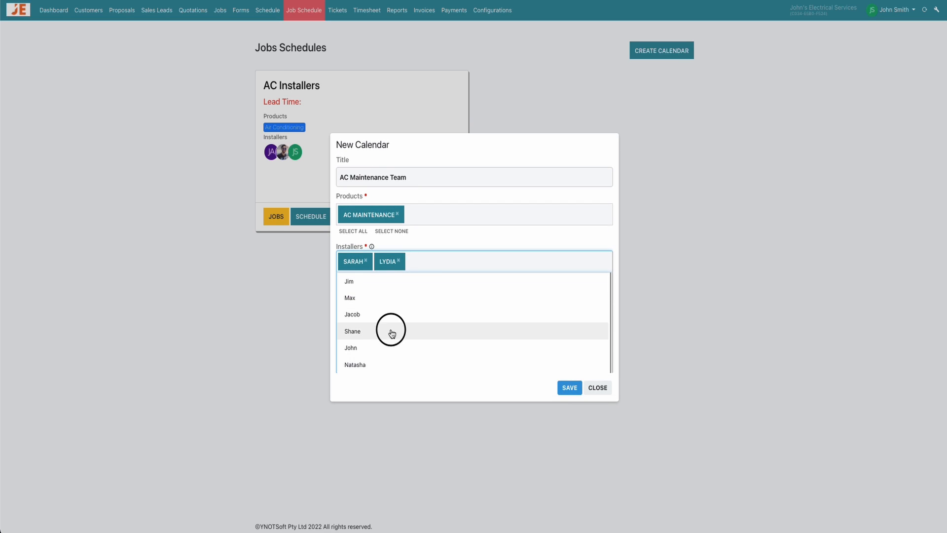
click(416, 341)
click(580, 379)
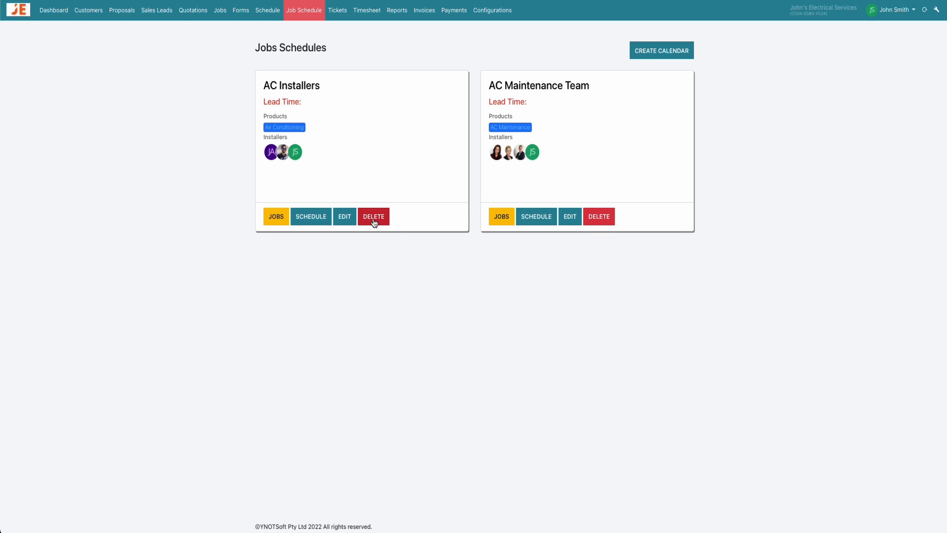
Open the AC Installers calendar's schedule and add 1 week to it
click(308, 222)
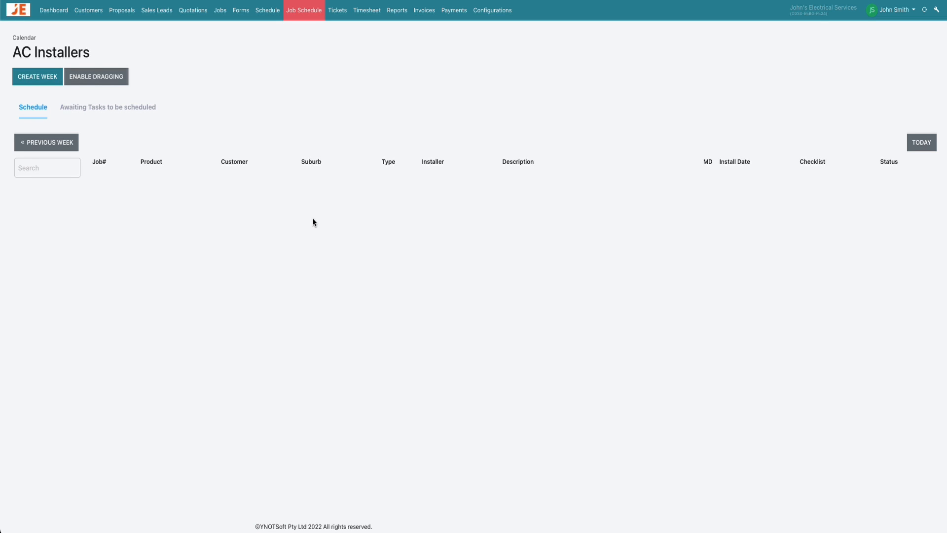
click(50, 75)
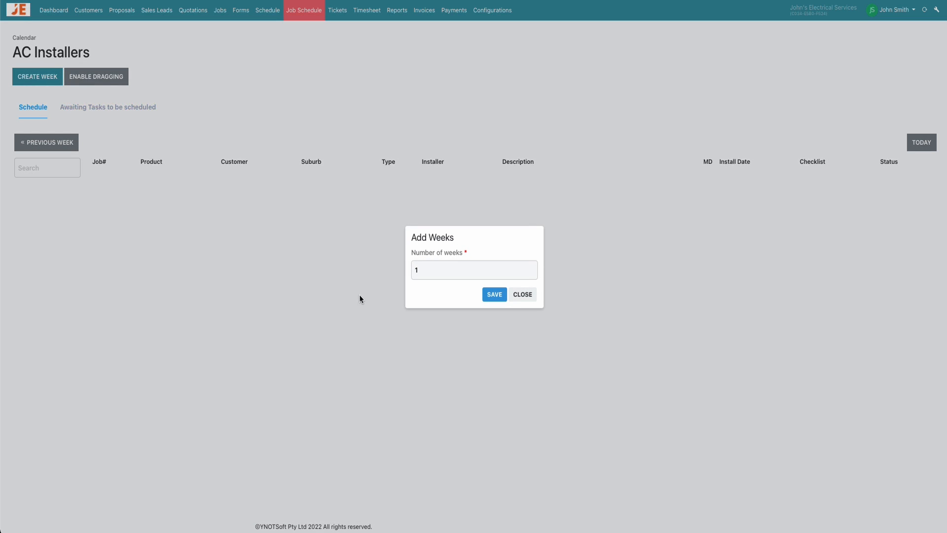
click(495, 295)
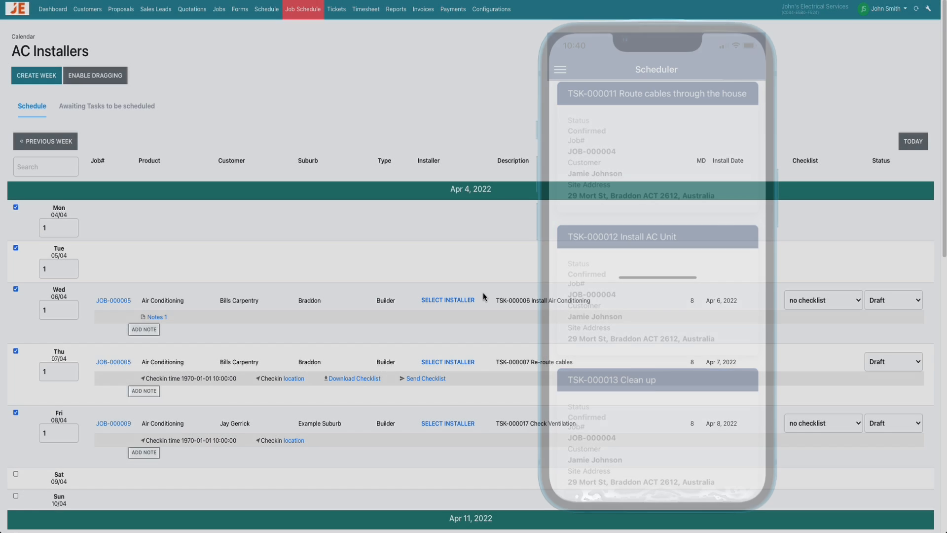
Set the number of tasks per day to 2 for Wed 06/04, 3 for Thu 07/04 and 2 for Fri 08/04
scroll(294, 262, down, 3)
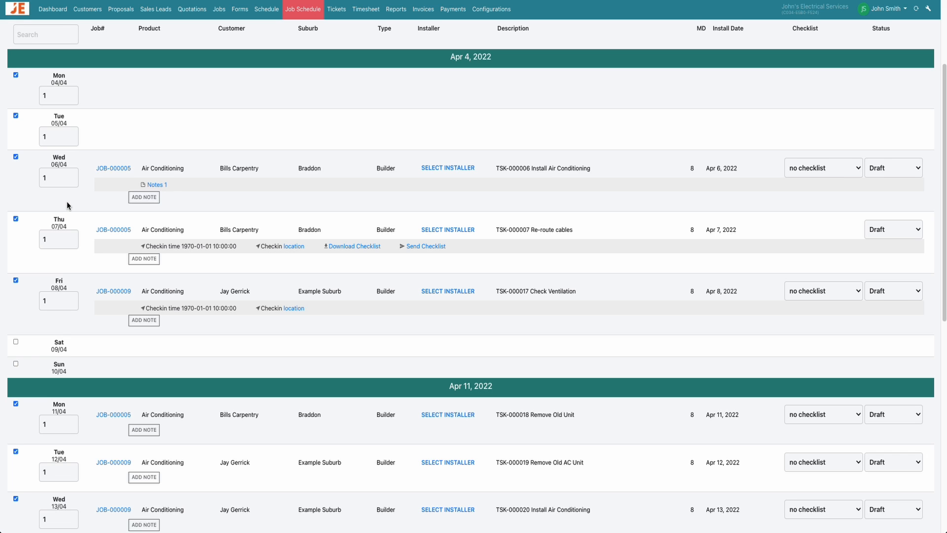
click(72, 176)
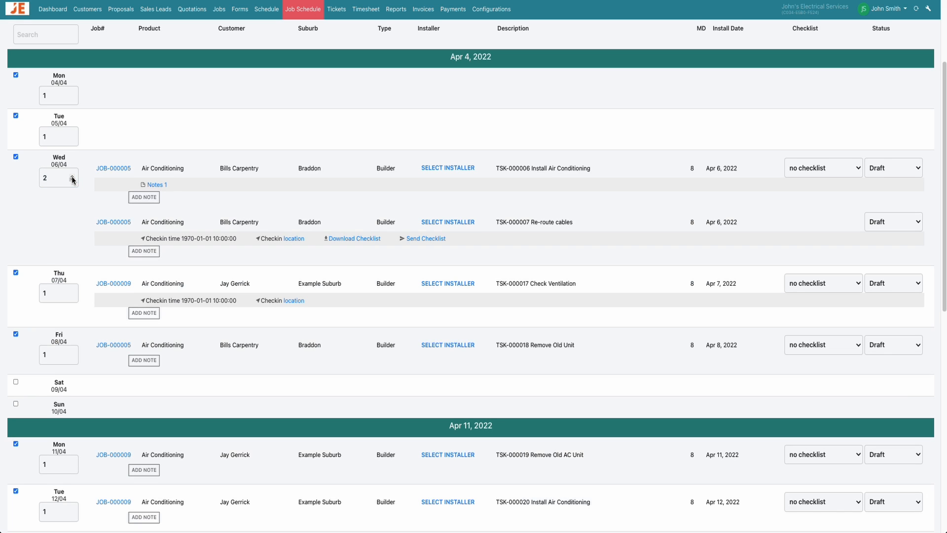
click(72, 291)
click(72, 295)
click(72, 291)
click(72, 294)
click(72, 289)
click(73, 289)
scroll(73, 291, down, 3)
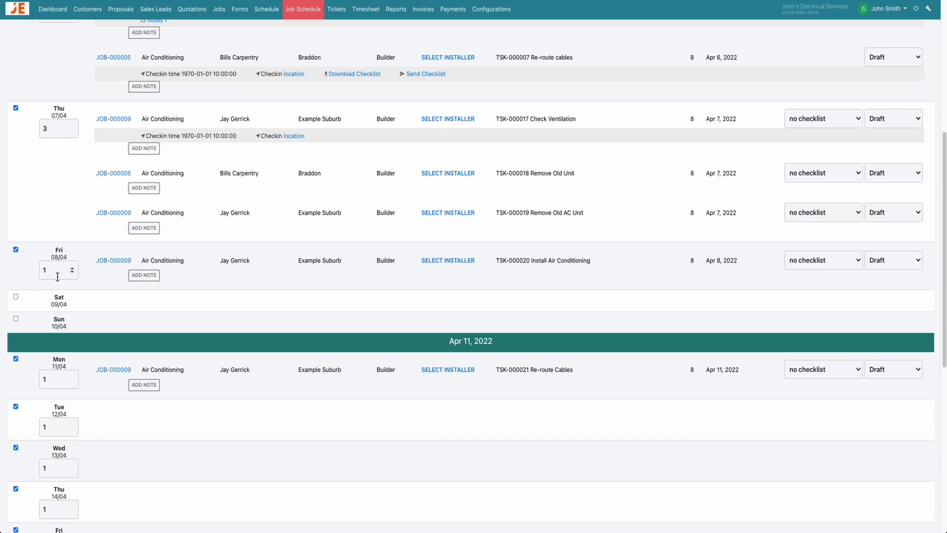
click(72, 268)
Set the number of tasks per day to 1 for both Thu 07/04 and Fri 08/04
scroll(94, 315, up, 5)
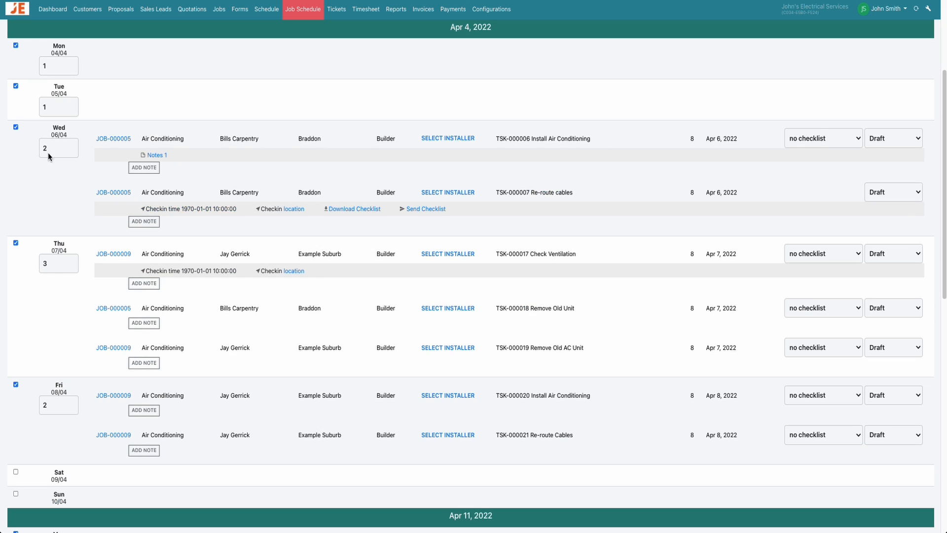
drag(51, 263, 43, 265)
text(1)
scroll(61, 277, down, 1)
drag(51, 304, 25, 304)
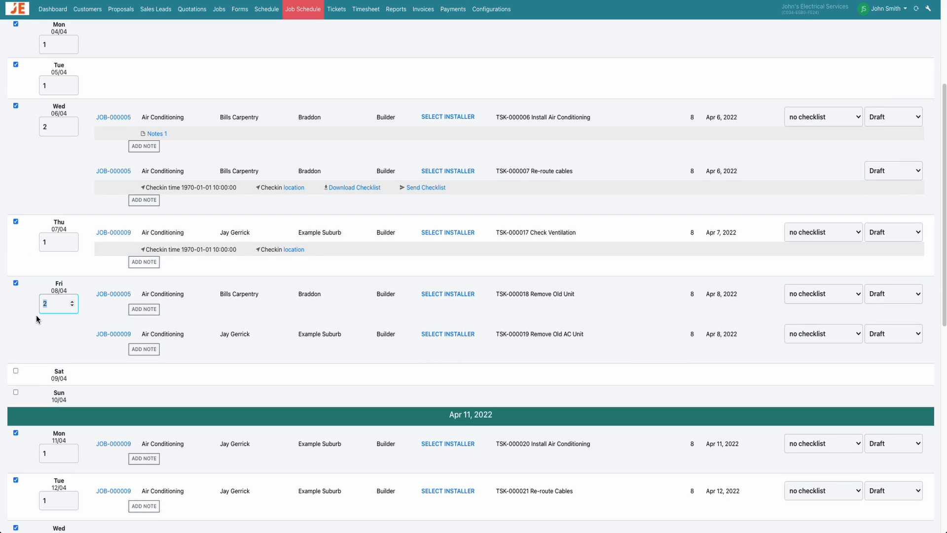
text(1)
scroll(87, 340, down, 1)
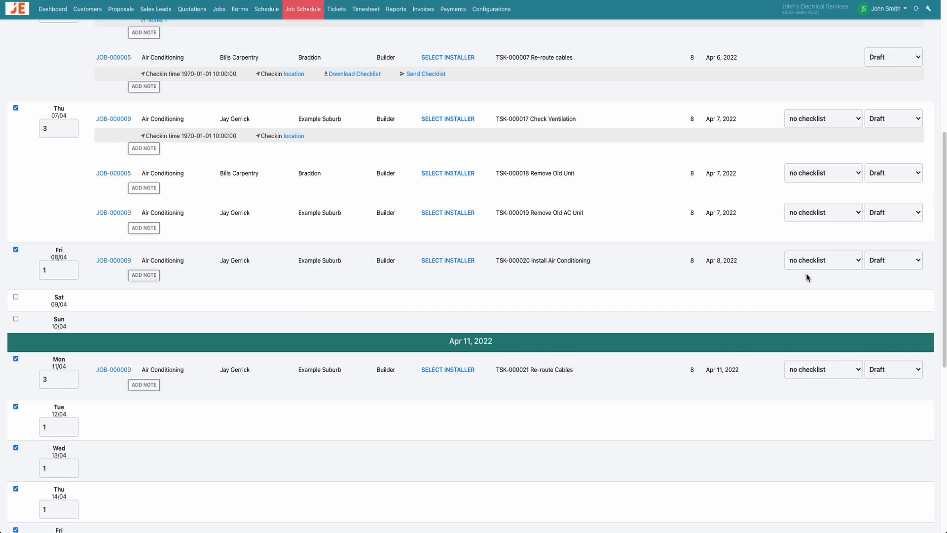
Set task TSK-000020 Install Air Conditioning to Tentative and set Thu 07/04 to 1 task per day
click(888, 266)
click(885, 294)
drag(51, 129, 34, 130)
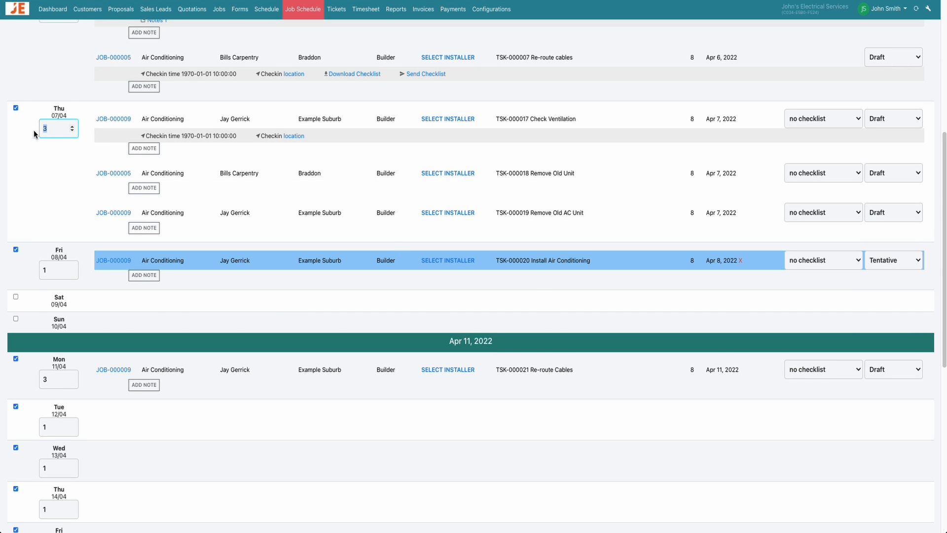
text(1)
Set TSK-000021 Re-route Cables and TSK-000018 Remove Old Unit to Tentative, and set Thu 07/04 to 3 tasks per day
click(887, 371)
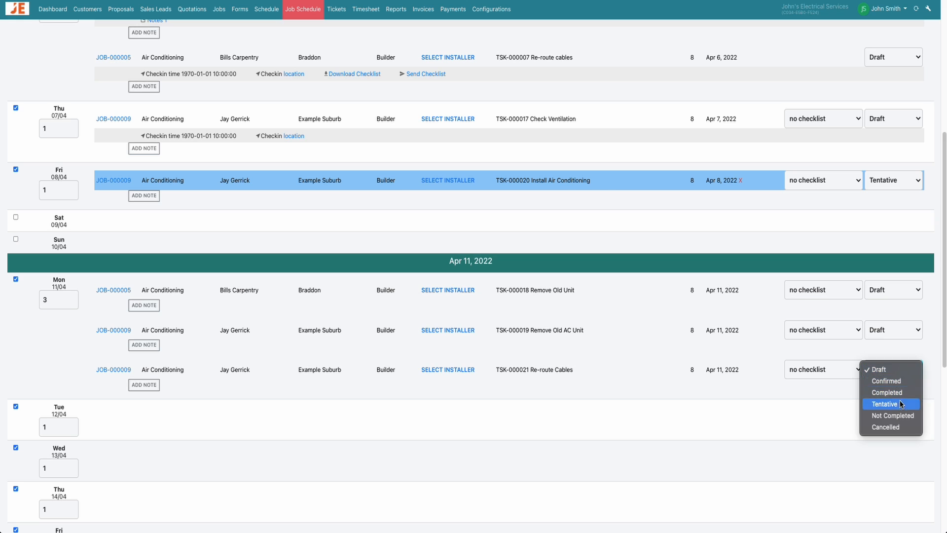
click(899, 403)
click(893, 331)
click(896, 363)
drag(51, 129, 33, 132)
text(3)
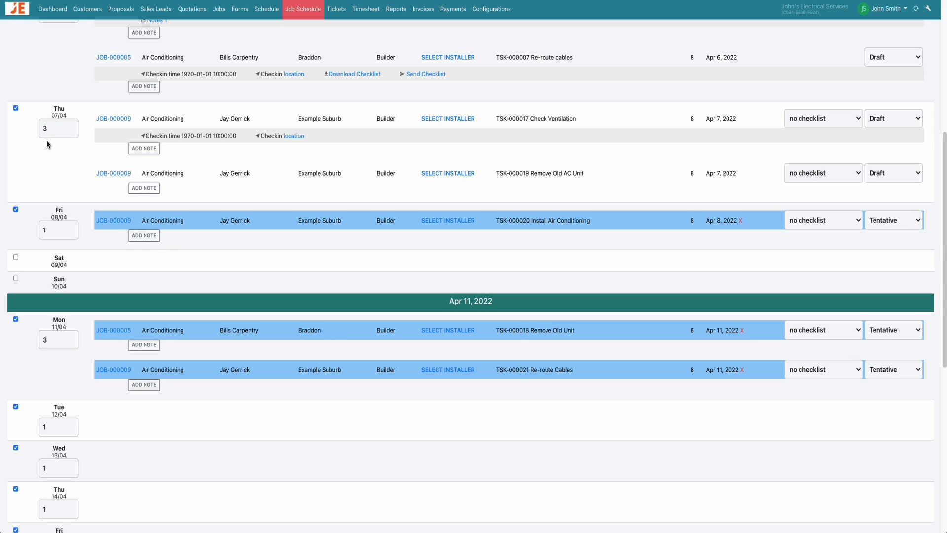
Set TSK-000021, TSK-000018 and TSK-000020 back to Draft, and try to set Thu 07/04 to 4 tasks per day
click(904, 375)
click(893, 334)
click(893, 370)
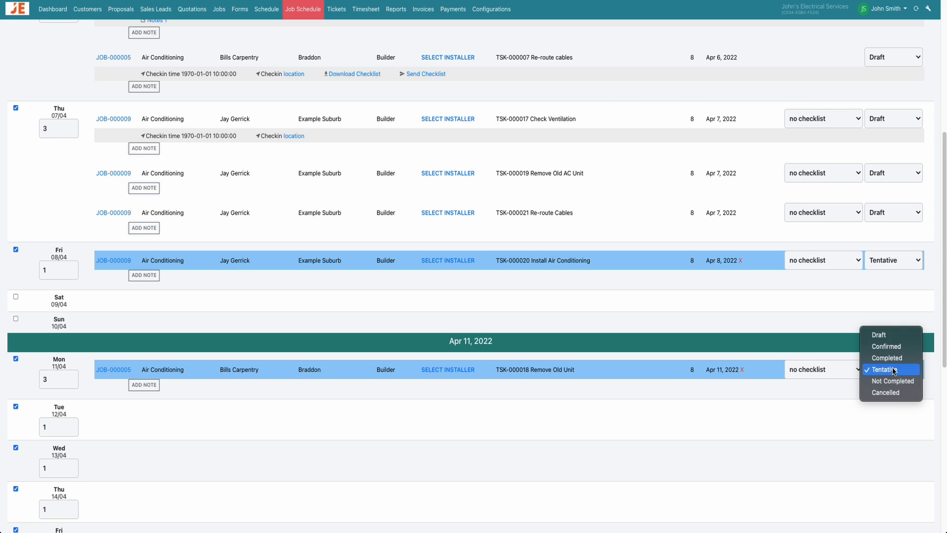
click(890, 334)
click(894, 260)
click(893, 225)
drag(51, 128, 34, 129)
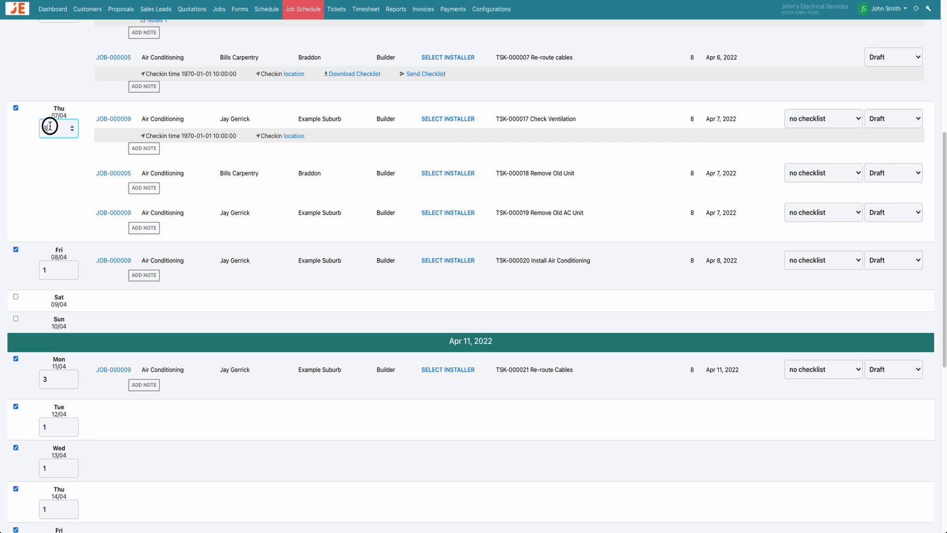
text(4)
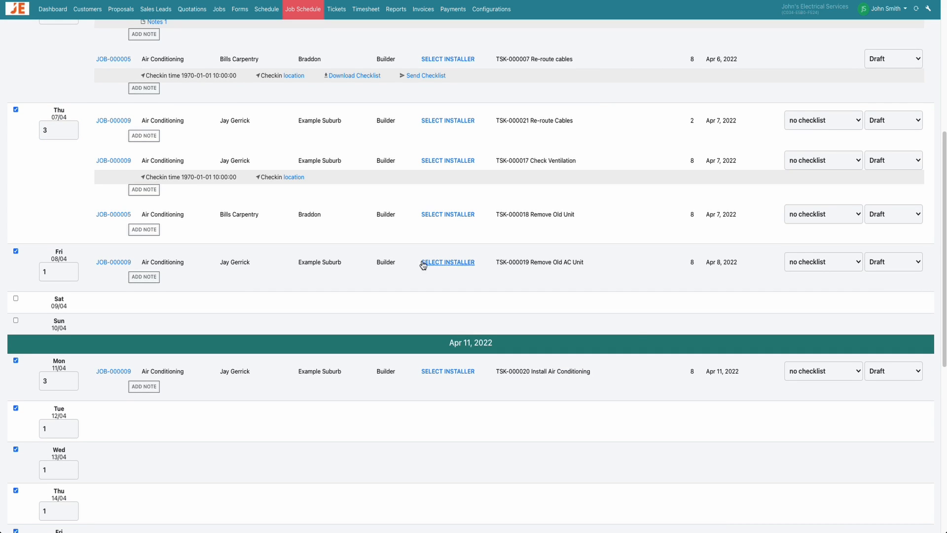
Try to book the first installer for TSK-000019 on Fri 08/04 from 10:00 to 12:00 as Installing, notifying the customer and installer
click(467, 264)
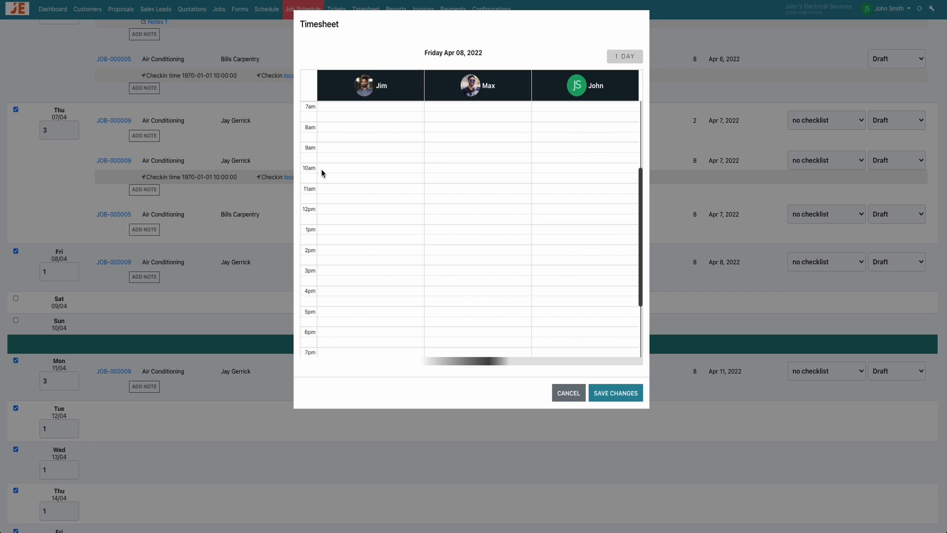
drag(323, 165, 336, 203)
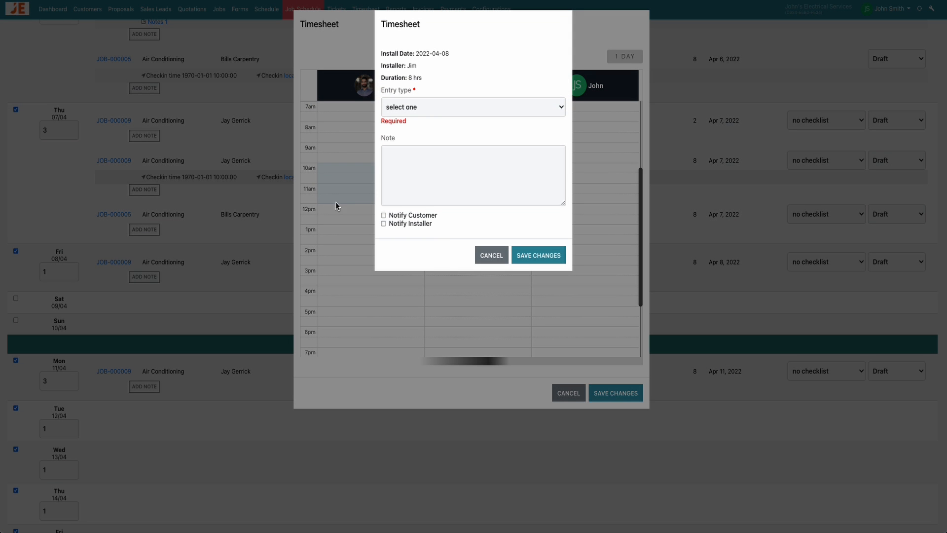
click(439, 109)
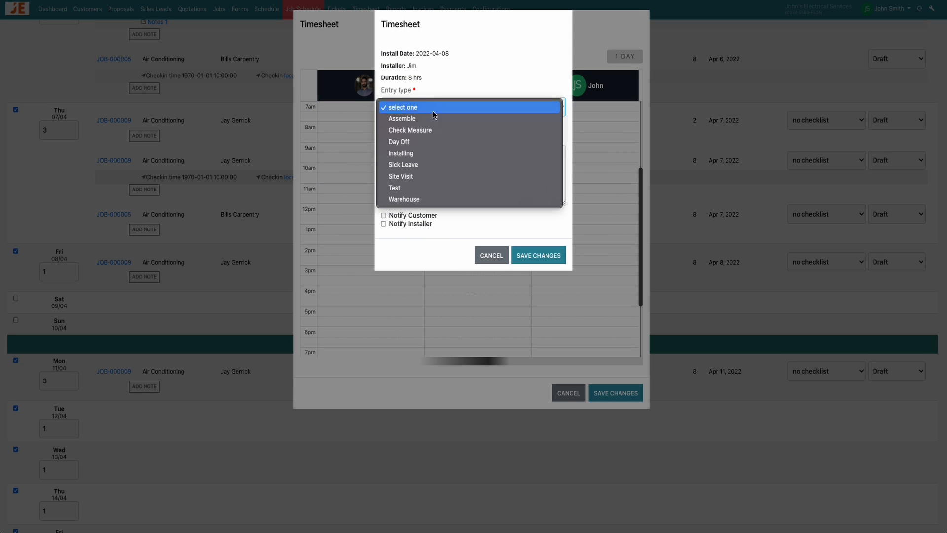
click(422, 157)
click(383, 203)
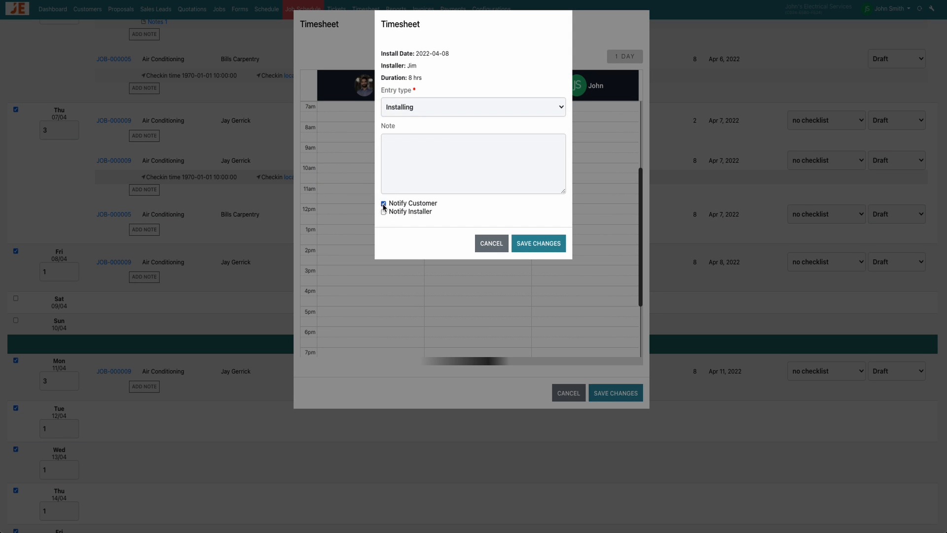
click(383, 212)
click(539, 244)
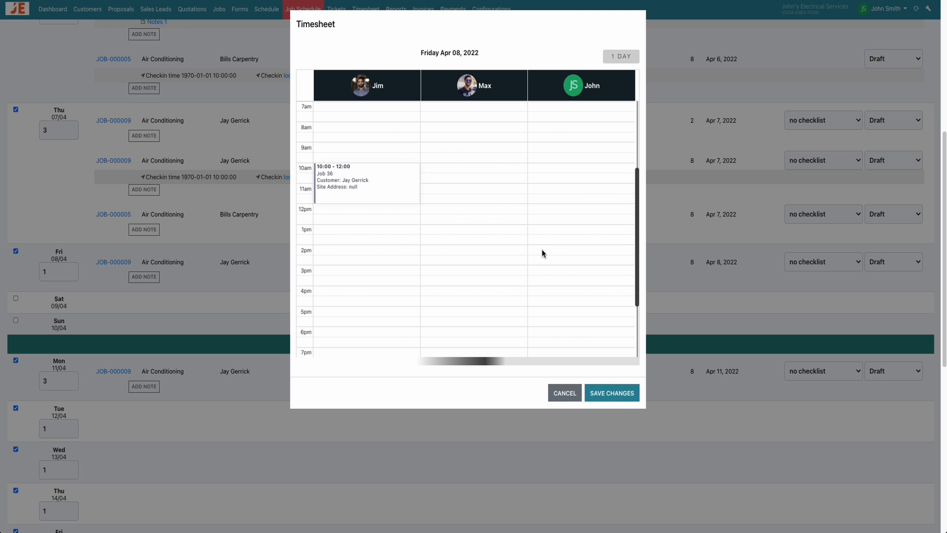
click(620, 393)
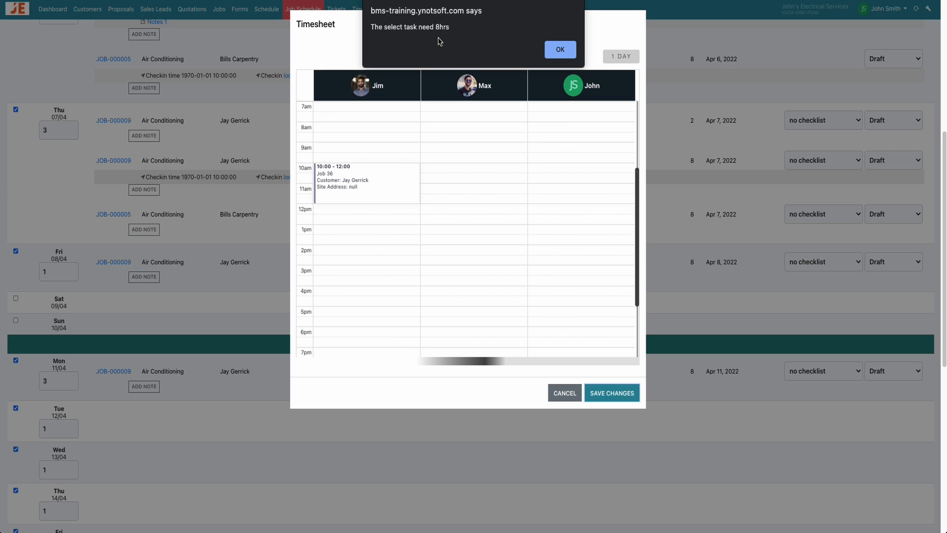
click(558, 51)
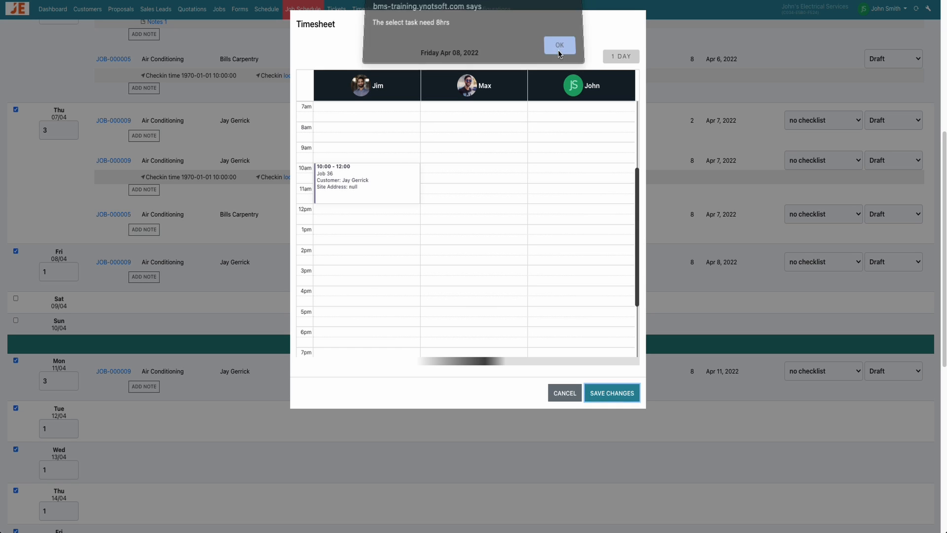
click(572, 391)
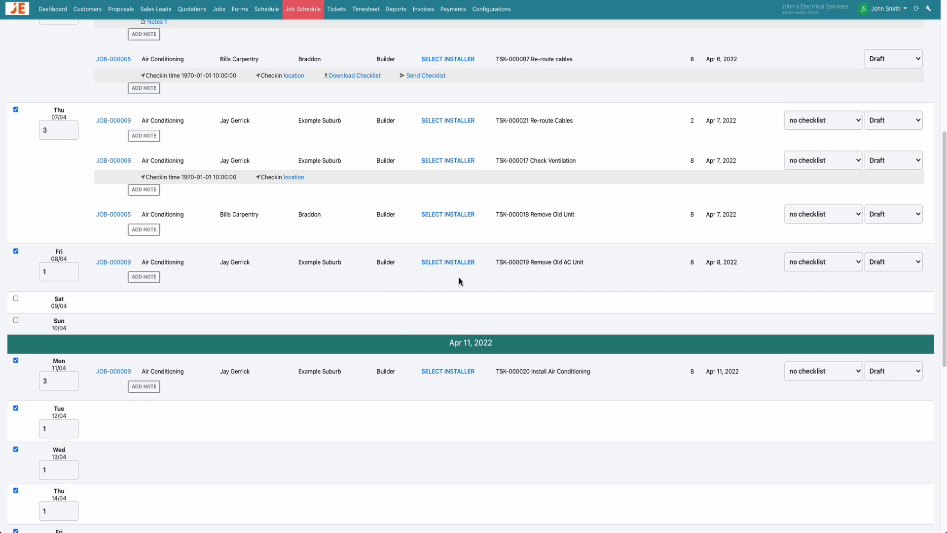
Set the duration of task TSK-000019 Remove Old AC Unit in JOB-000009 to 2 hours and save the job
click(119, 263)
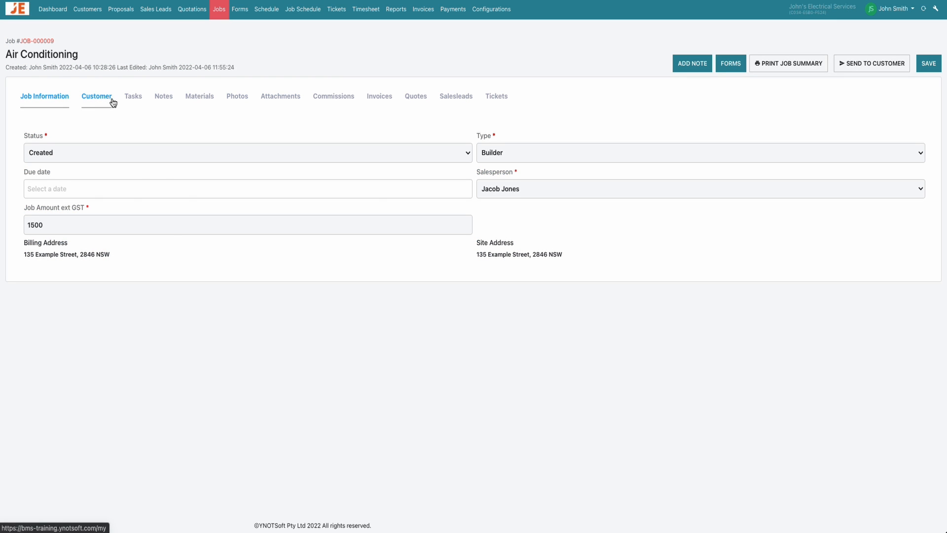
click(133, 97)
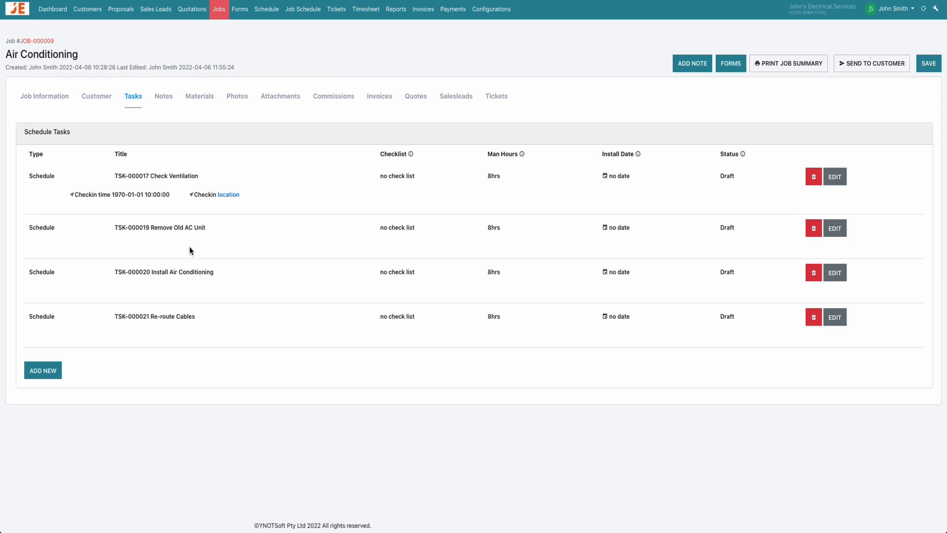
click(835, 229)
click(398, 285)
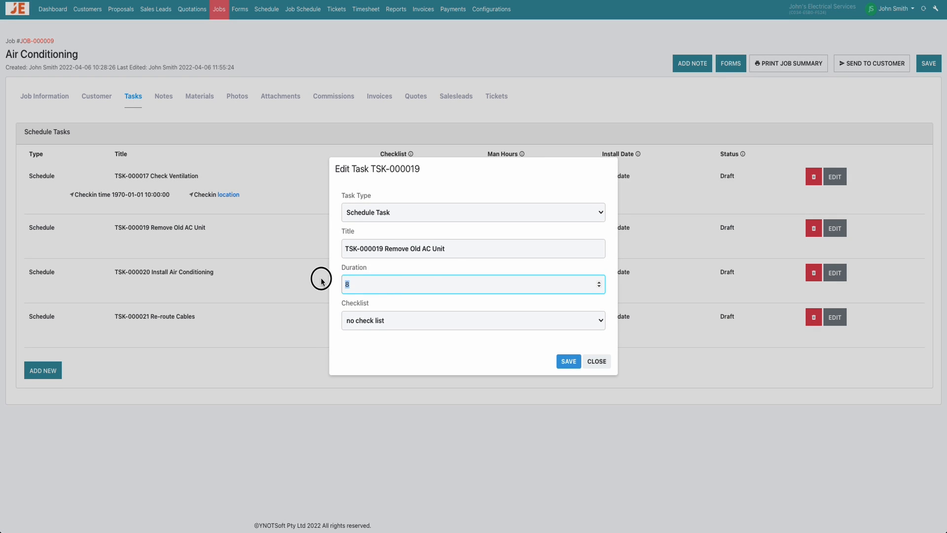
key(BackSpace)
text(2)
click(567, 361)
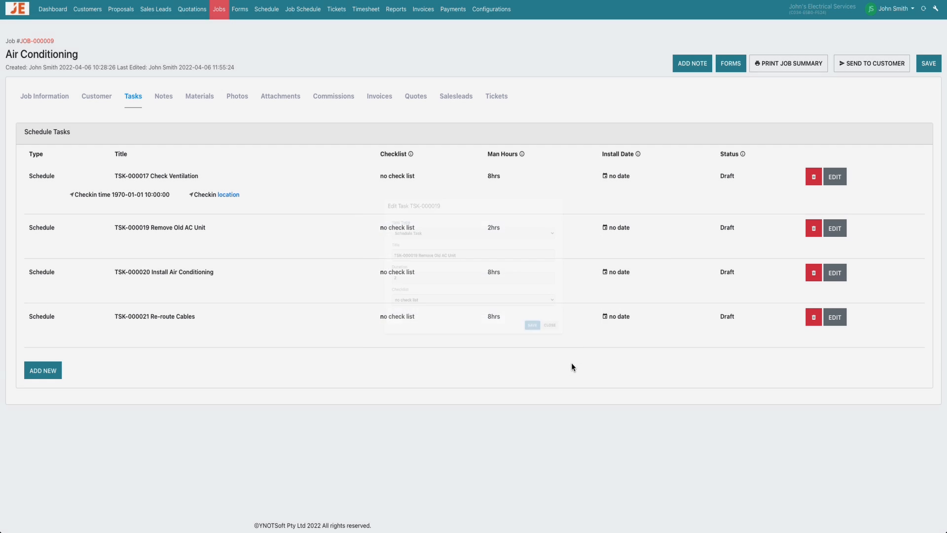
click(929, 63)
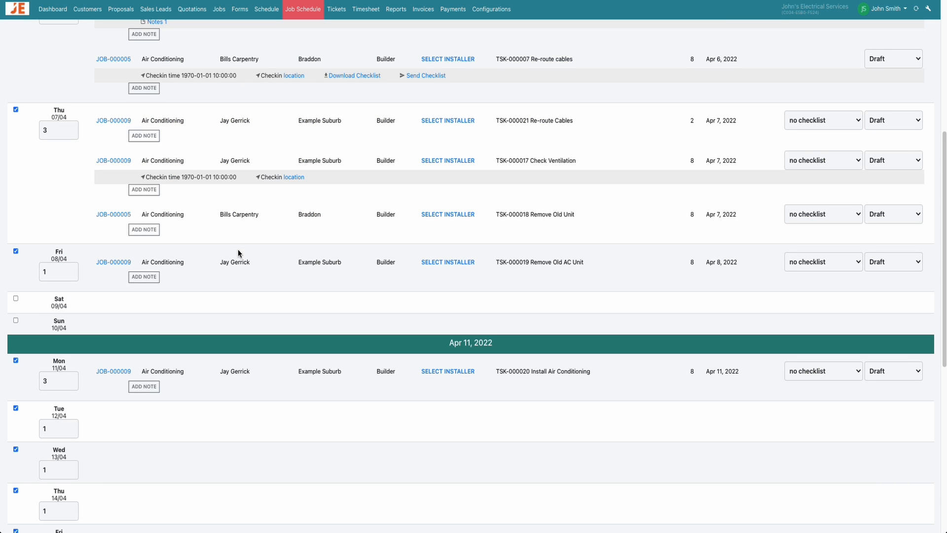
Refresh the schedule and book the first installer for TSK-000019 on Fri 08/04, 10:00 to 12:00, as Installing with customer and installer notifications
key(super+r)
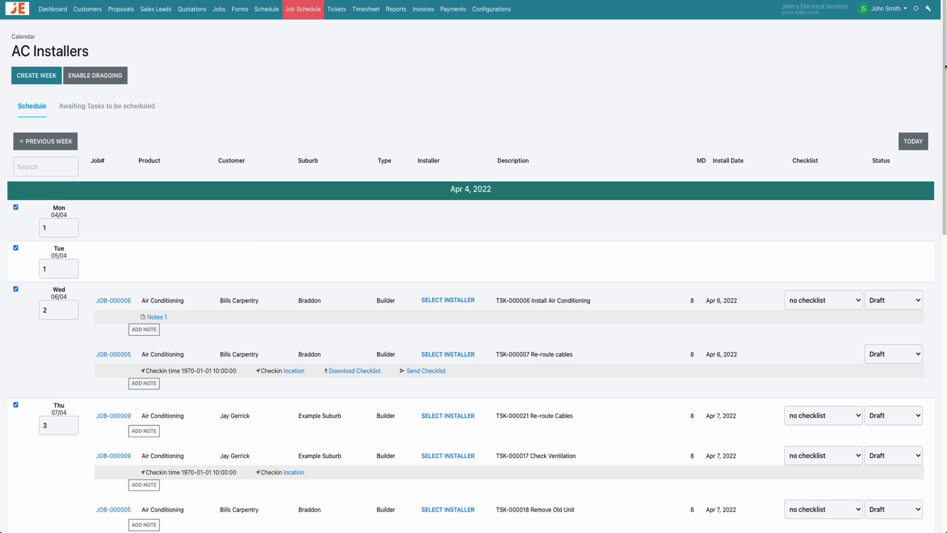
drag(944, 55, 935, 92)
scroll(922, 158, down, 1)
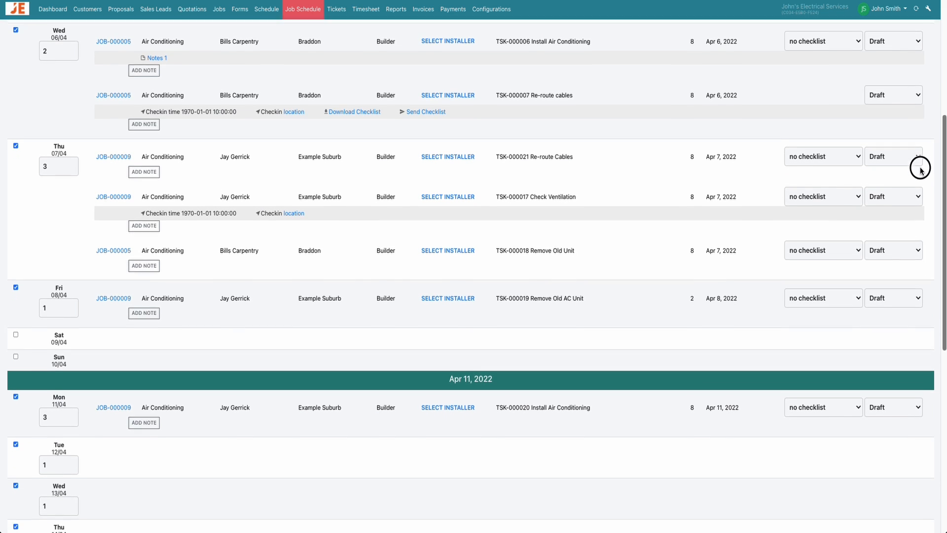
click(458, 292)
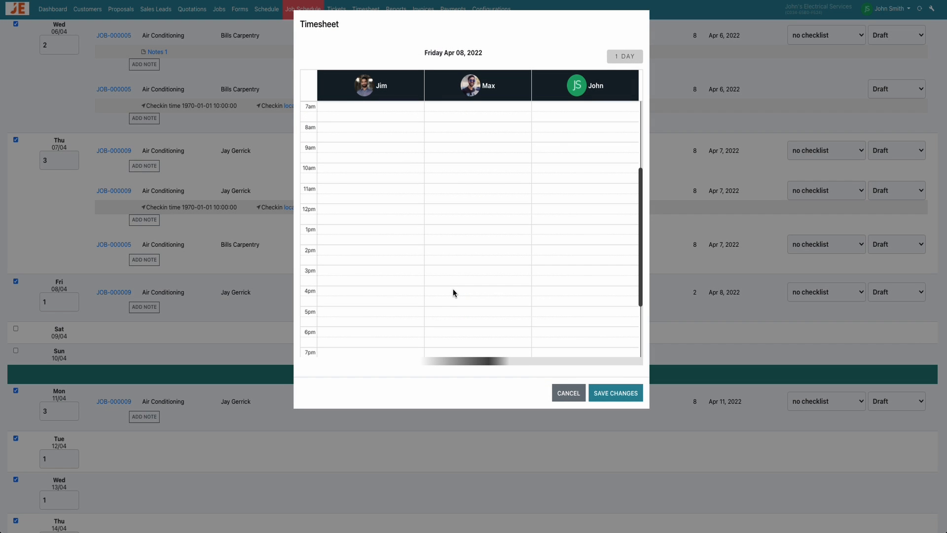
drag(328, 169, 328, 202)
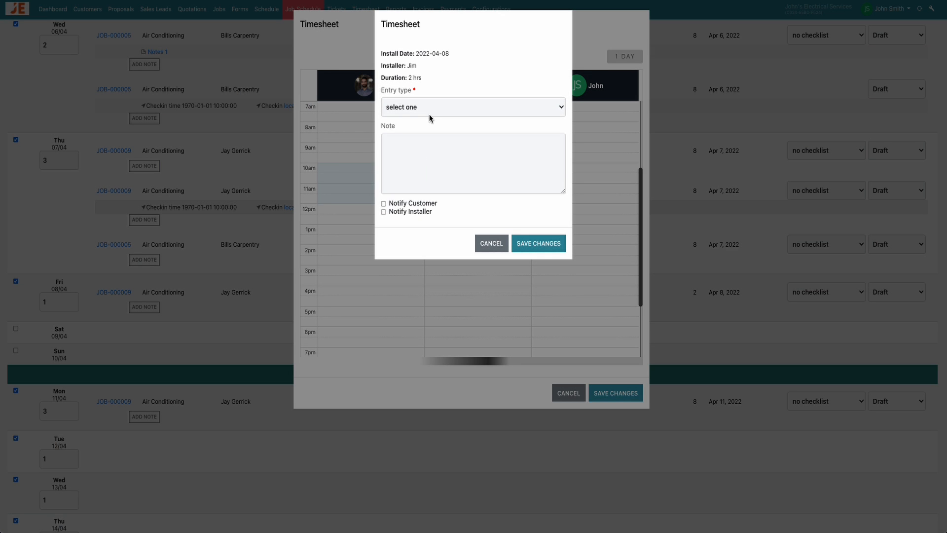
click(429, 109)
click(422, 157)
click(383, 203)
click(383, 211)
click(528, 244)
click(605, 395)
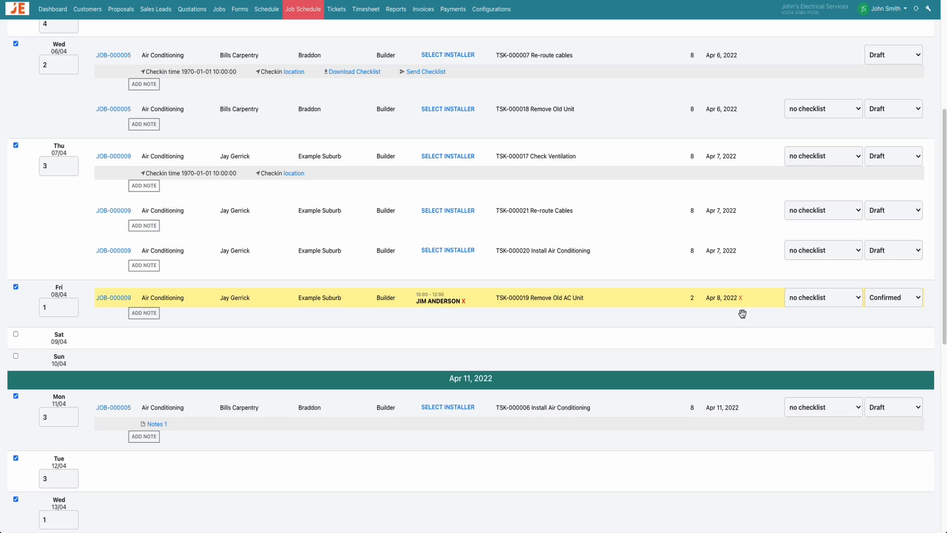
Review the status options, remove the installer from TSK-000019, and set the tentative task on Fri 08/04 to Draft
click(916, 301)
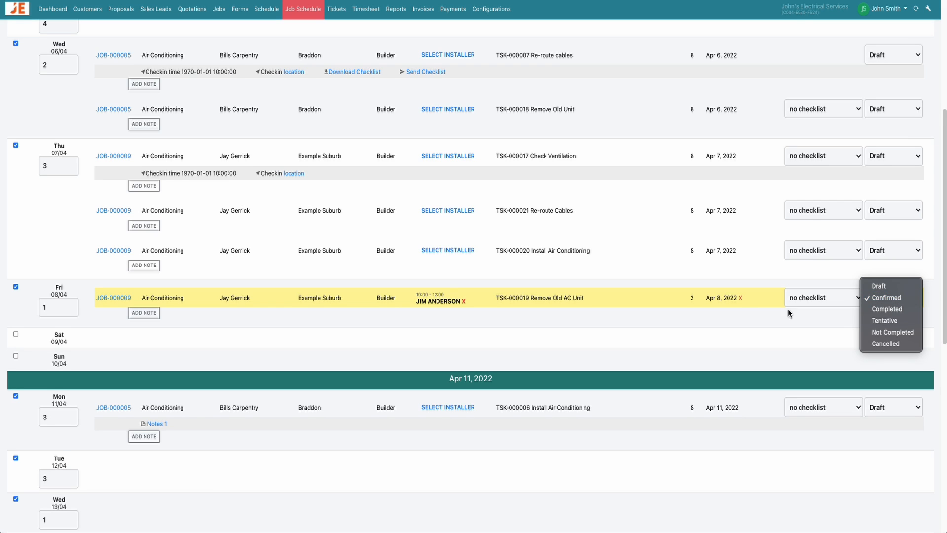
click(590, 337)
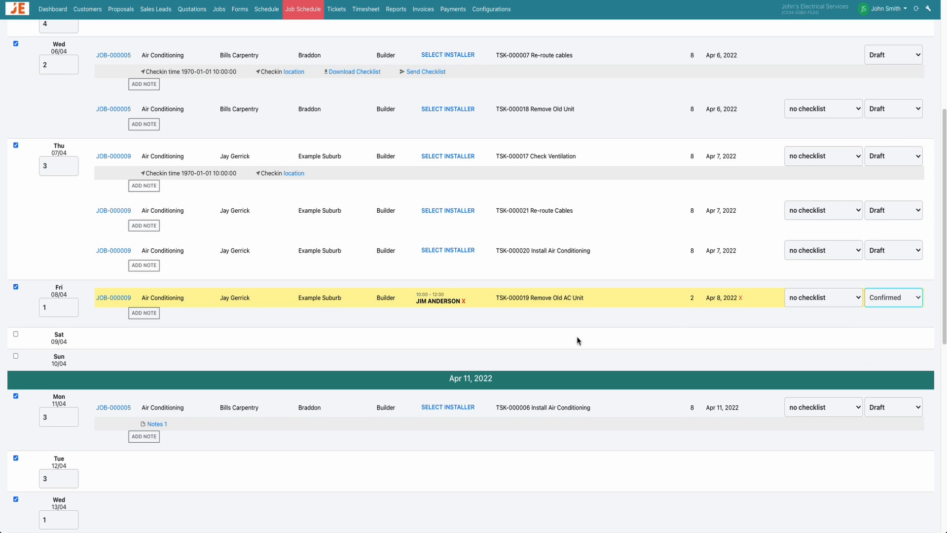
click(463, 301)
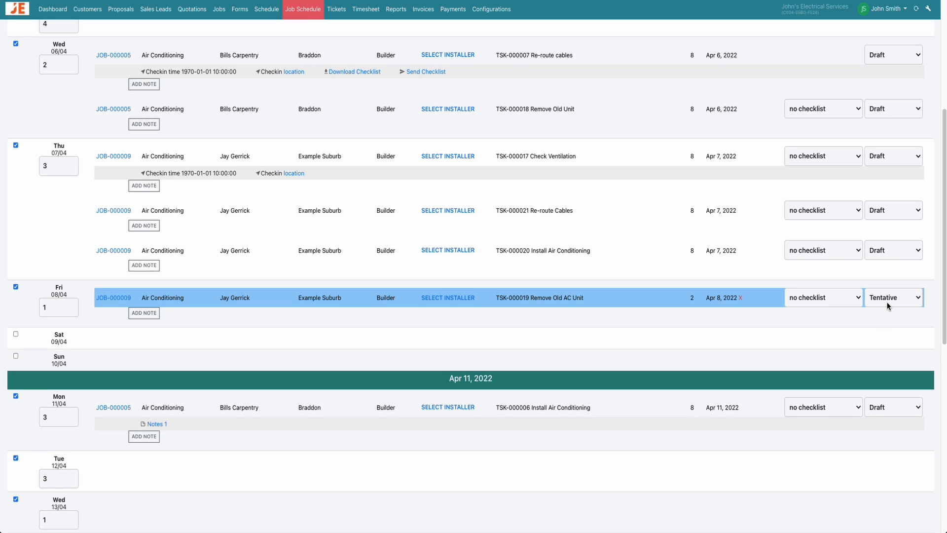
click(903, 299)
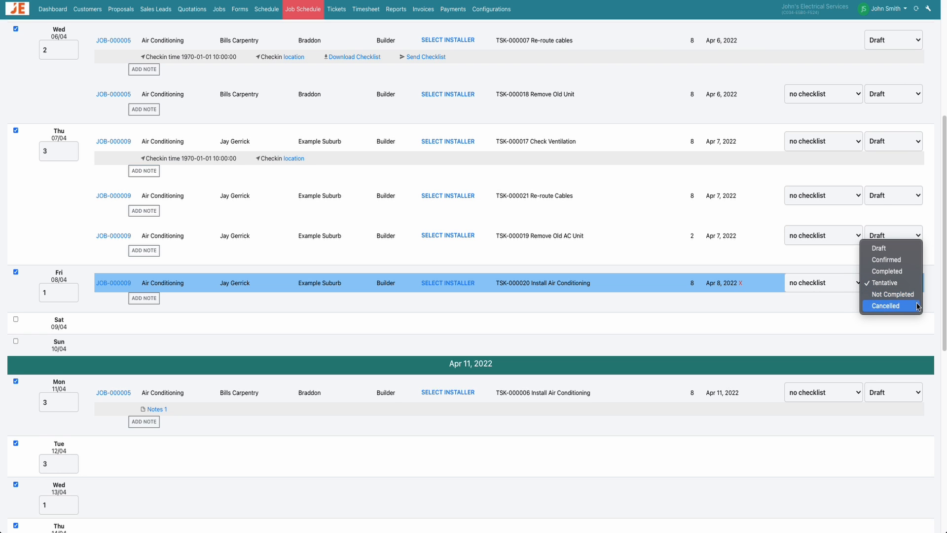
click(904, 253)
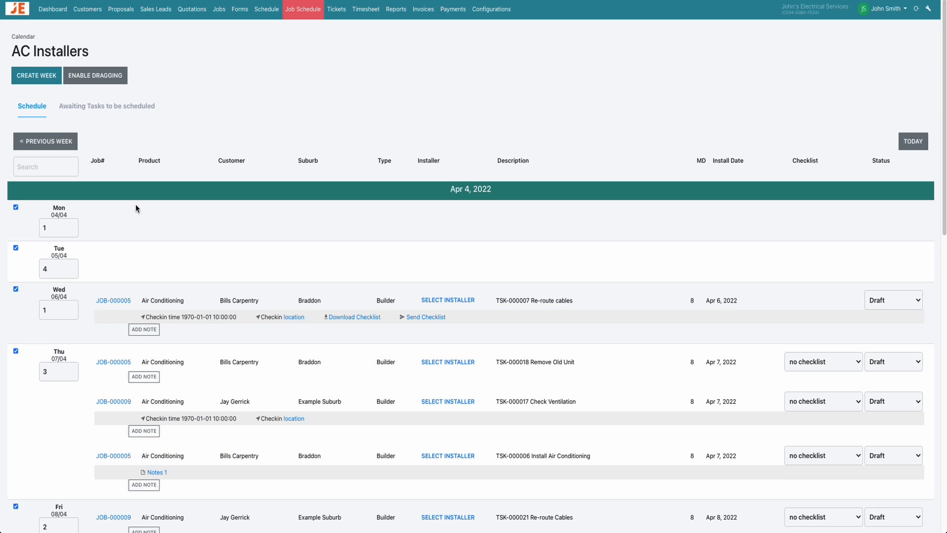
Enable dragging in the AC Installers calendar and move TSK-000006 Install Air Conditioning to the first position on Thu 07/04
click(109, 74)
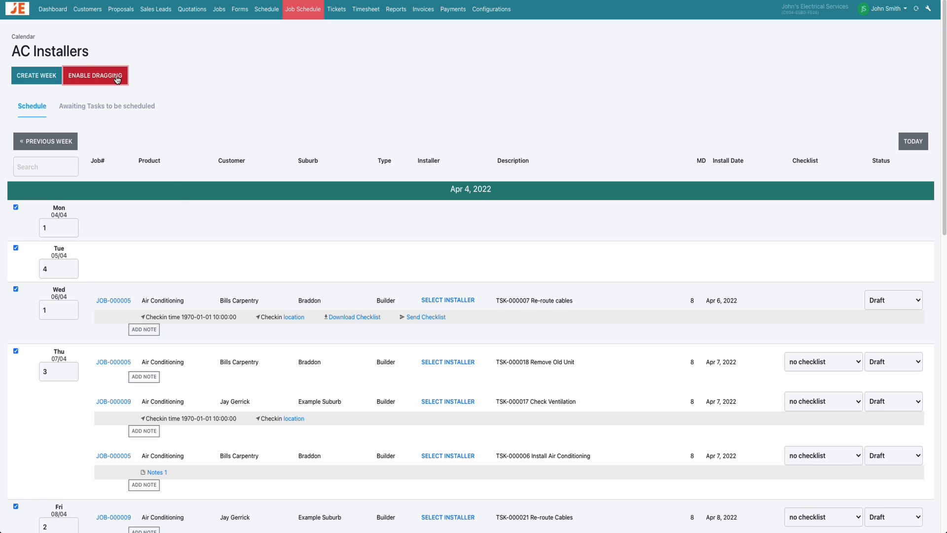
scroll(444, 313, down, 1)
drag(944, 94, 930, 194)
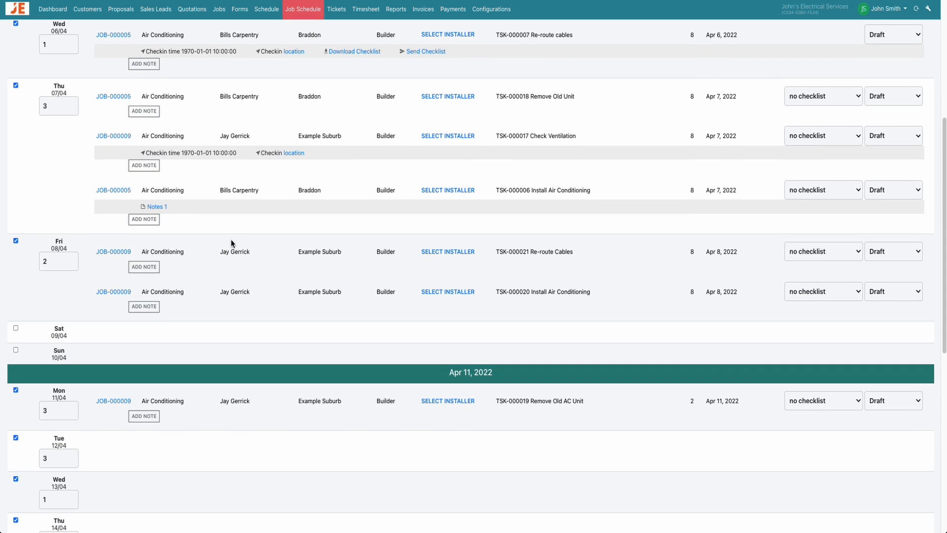
drag(547, 197, 532, 104)
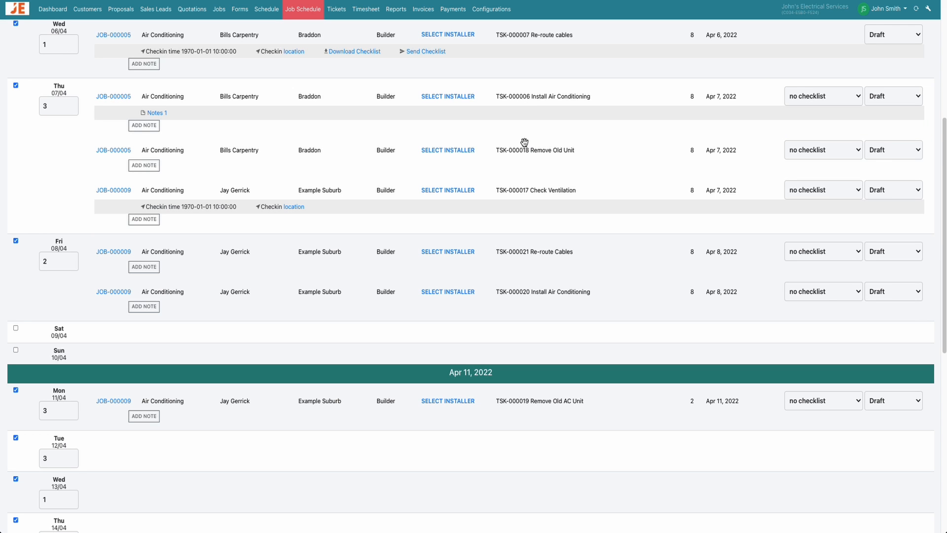
Open the Schedule page to view the installers' weekly bookings
click(265, 13)
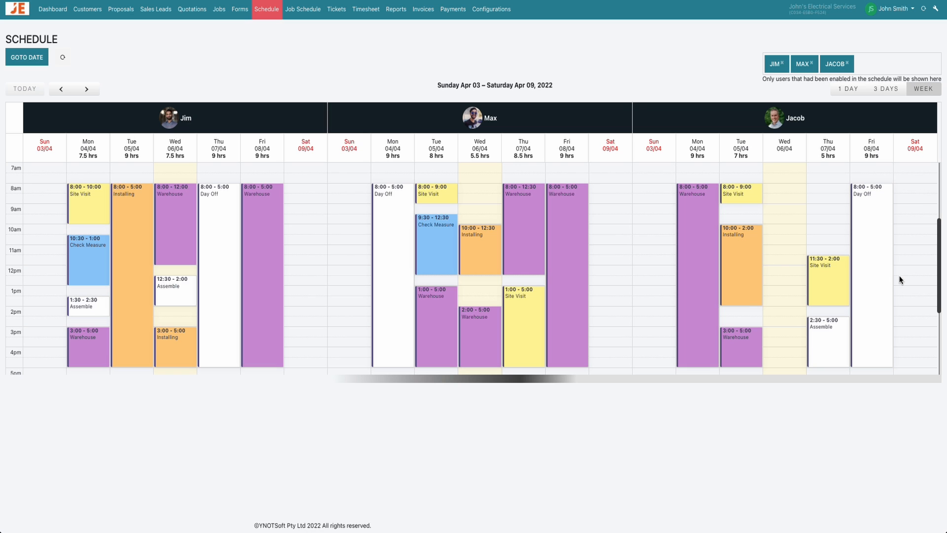
key(super+shift+5)
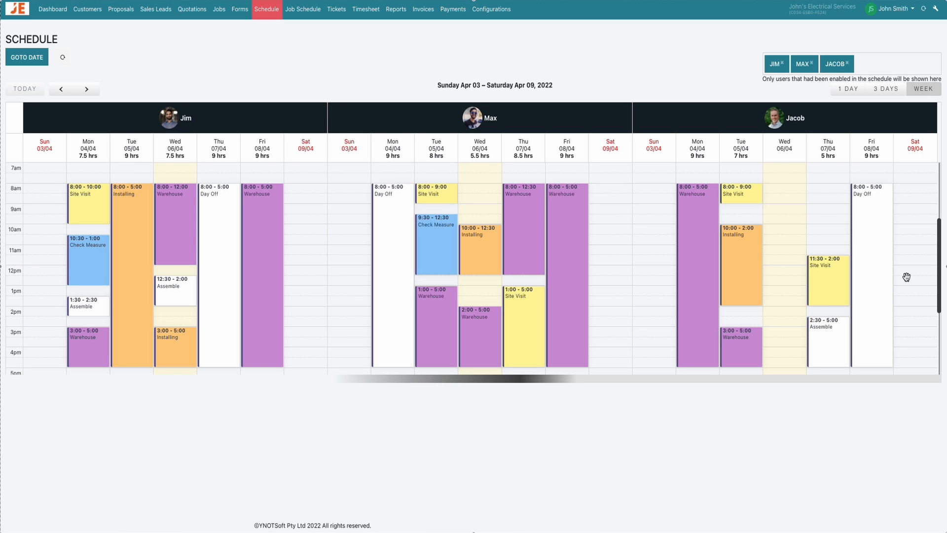